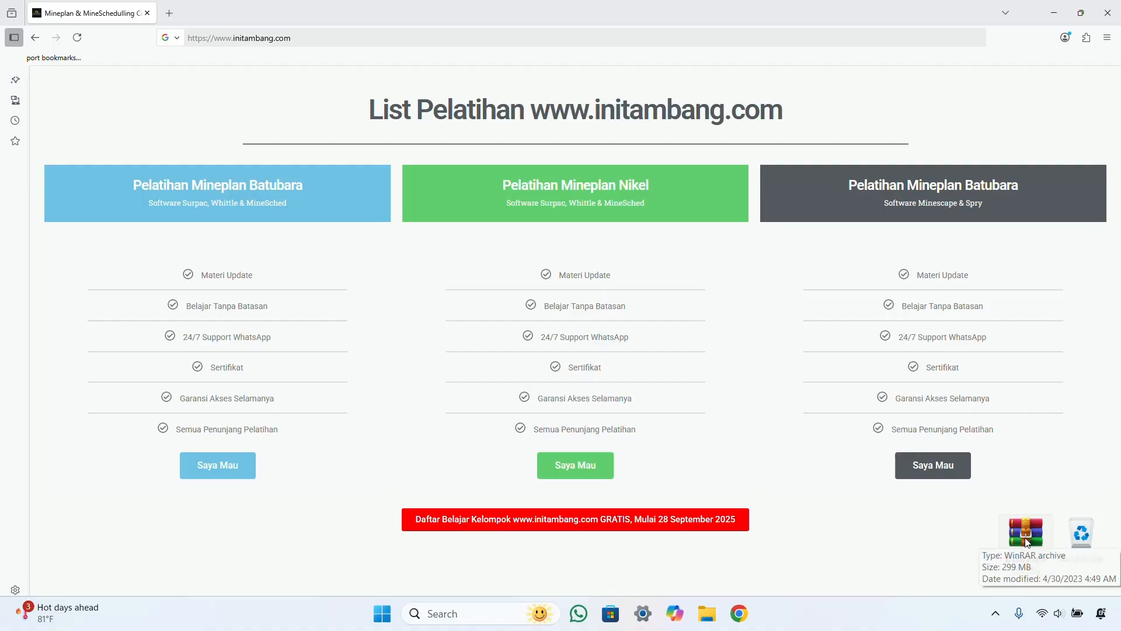
Step: Extract the MineScape v5.7.88 archive onto the desktop with WinRAR's Extract Here
right_click(1026, 541)
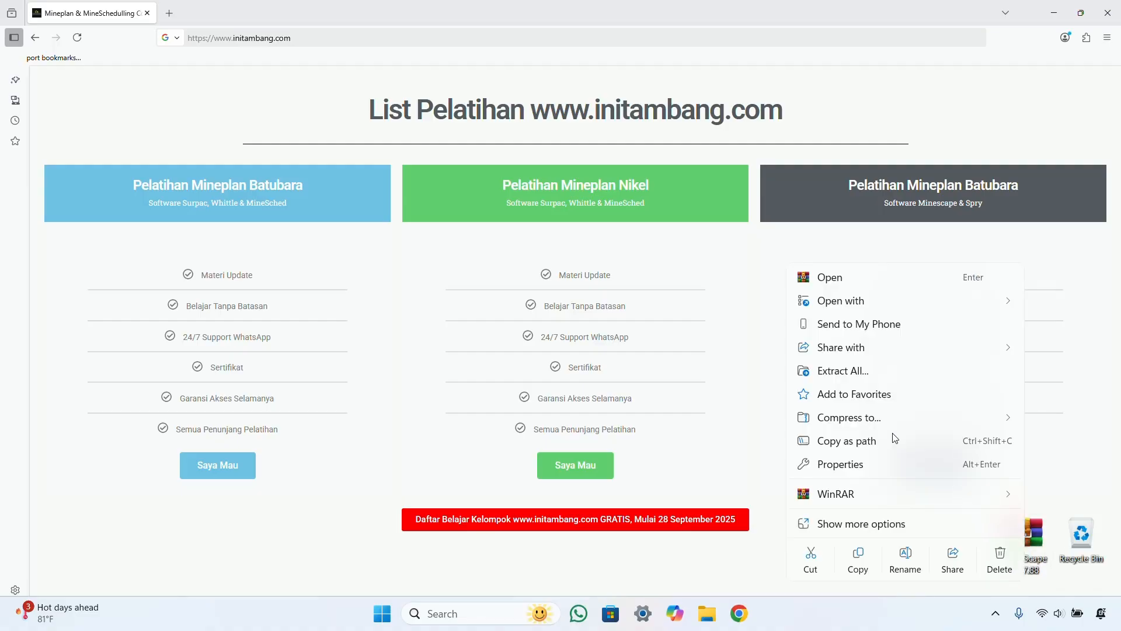
mouse_move(881, 494)
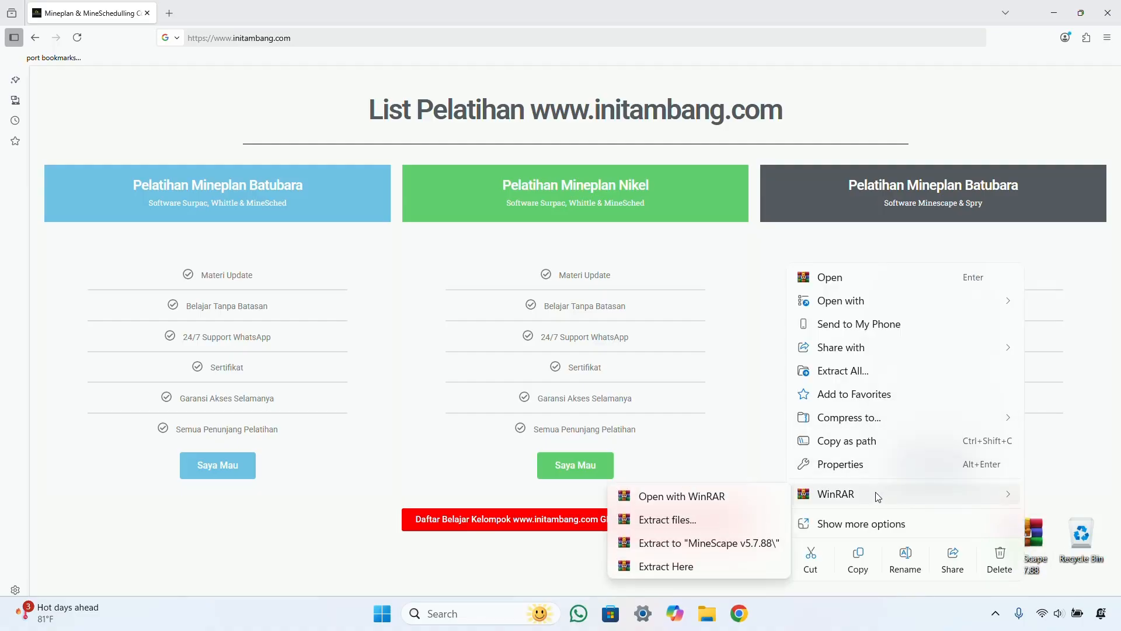
left_click(676, 567)
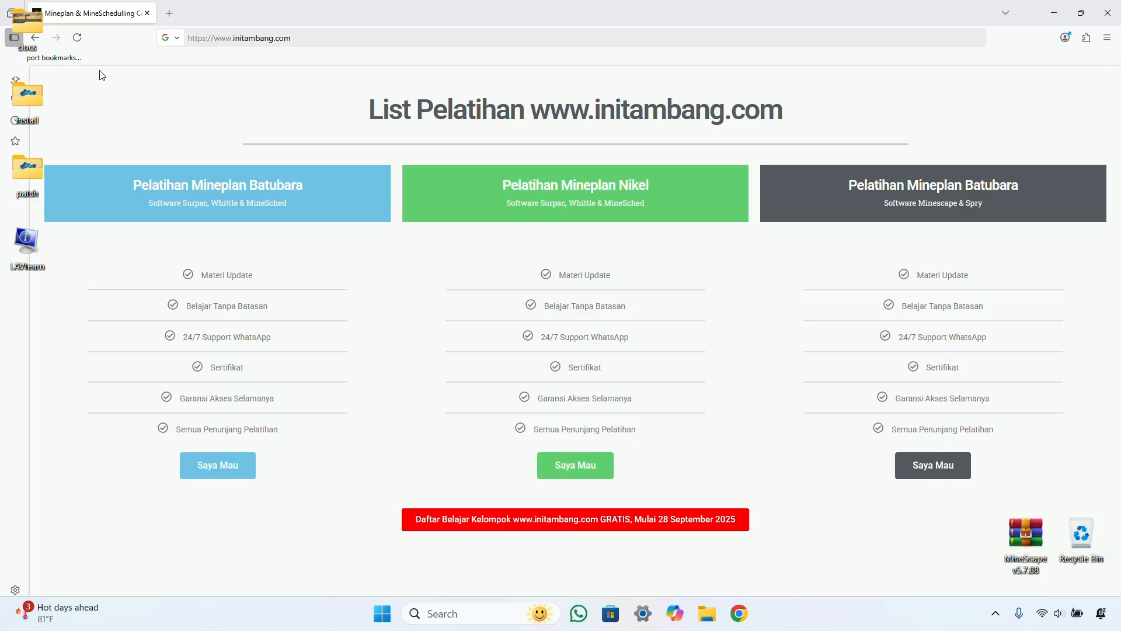
Step: Move the extracted items to mid-desktop, delete LAVteam and check the docs folder
left_click_drag(66, 323, 1, 24)
left_click_drag(29, 79, 719, 268)
left_click_drag(740, 405, 988, 380)
left_click_drag(743, 392, 1082, 534)
left_click_drag(881, 351, 858, 380)
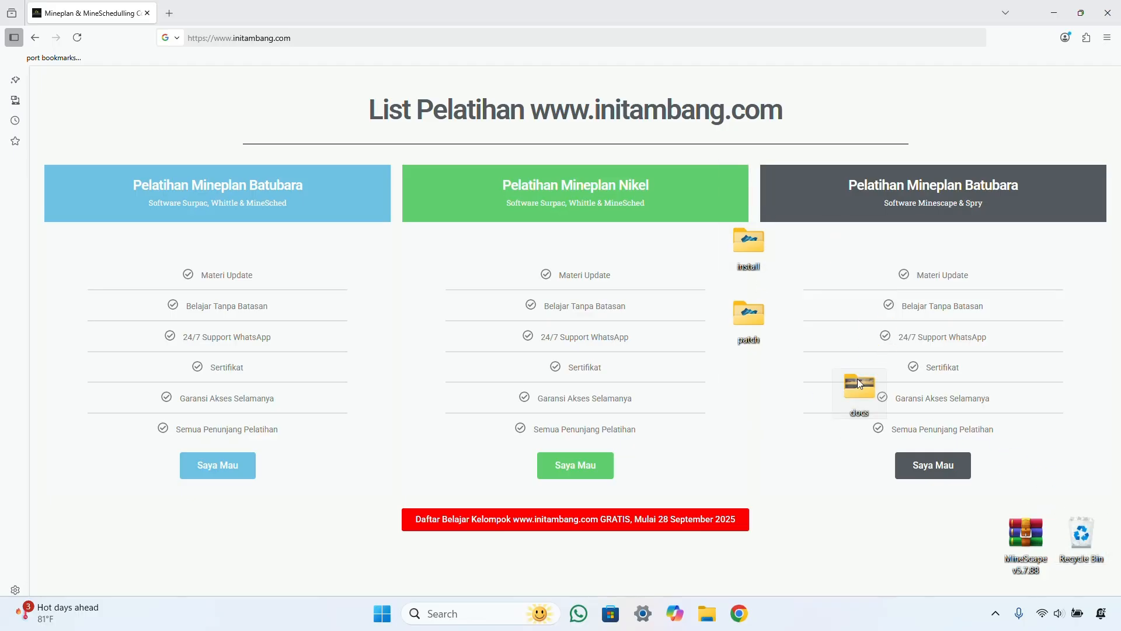
double_click(858, 381)
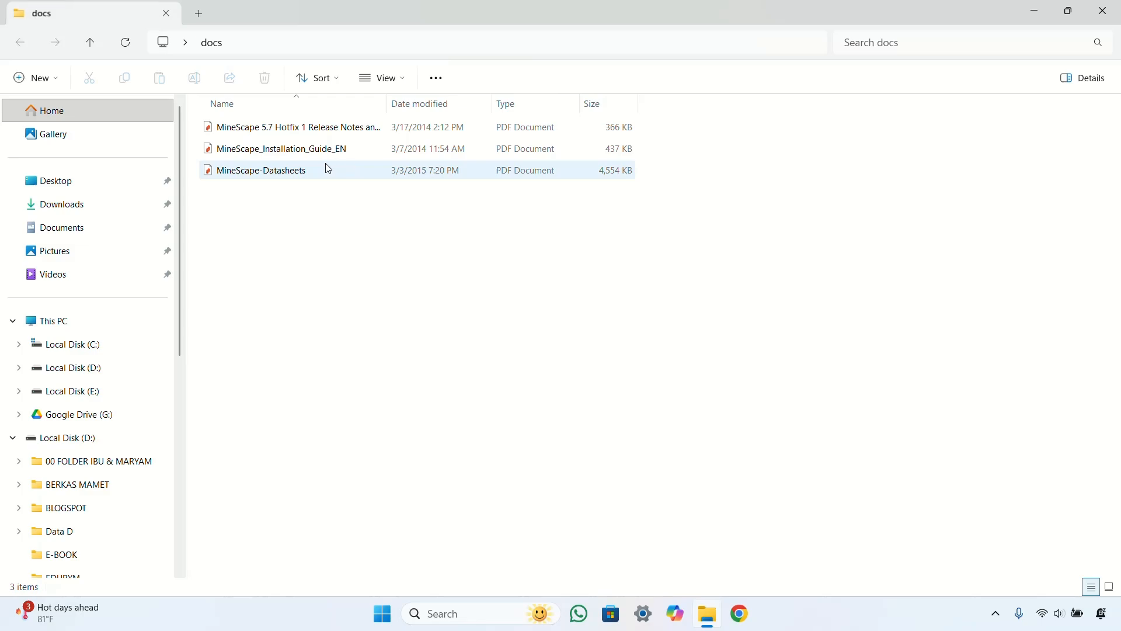
left_click(1104, 11)
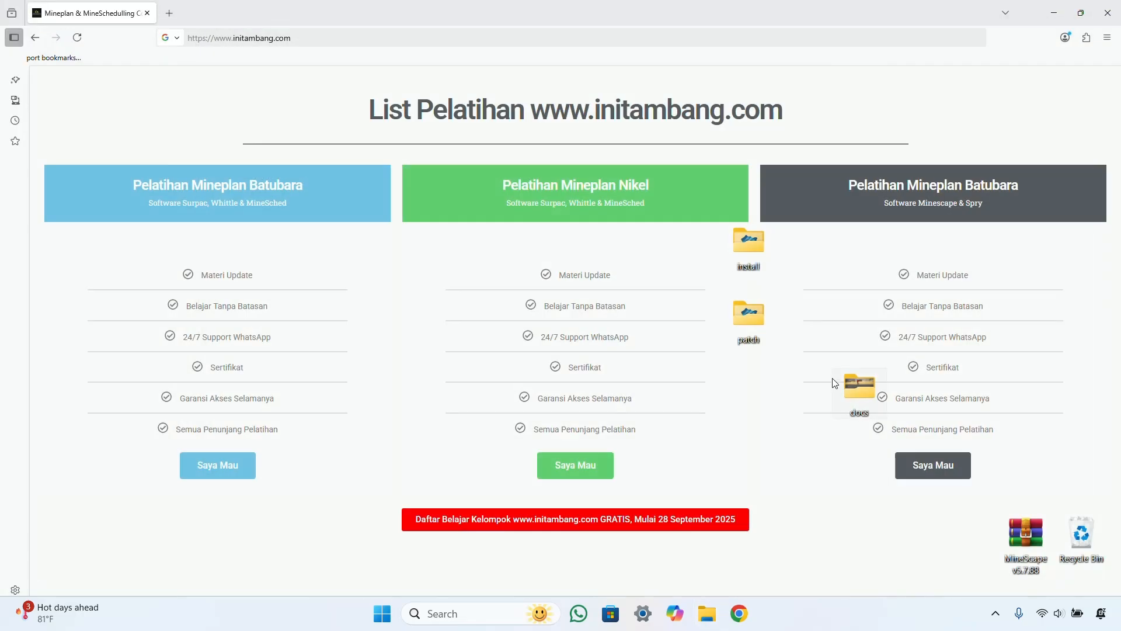
Step: Open the install folder and select the MineScapeLicenseServer setup file
left_click_drag(791, 380, 681, 228)
left_click_drag(738, 320, 755, 390)
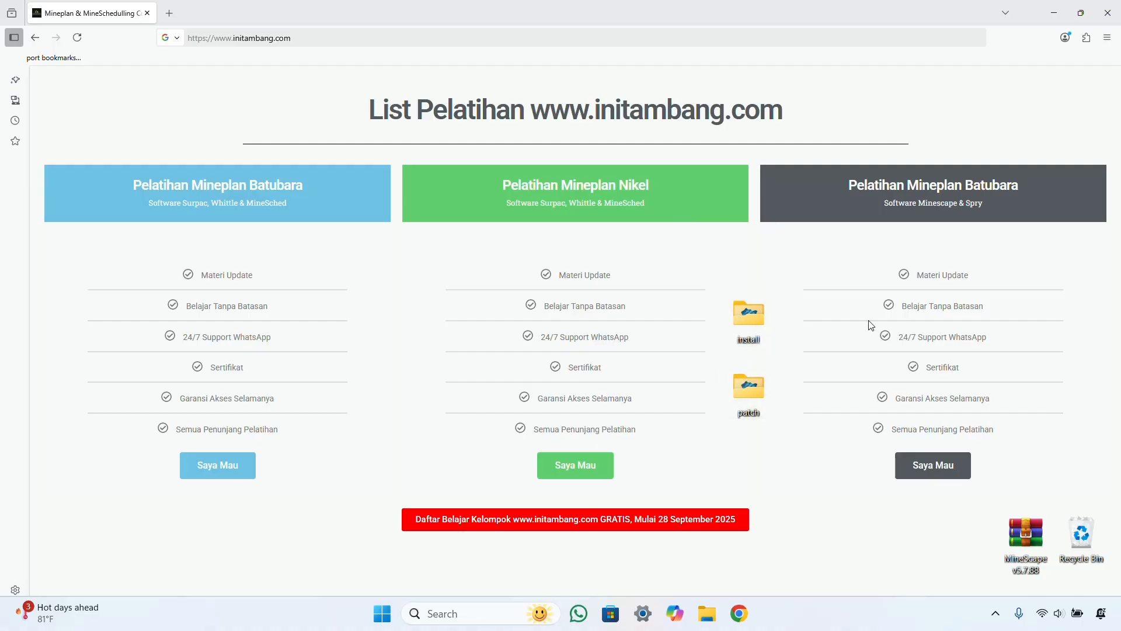
double_click(749, 314)
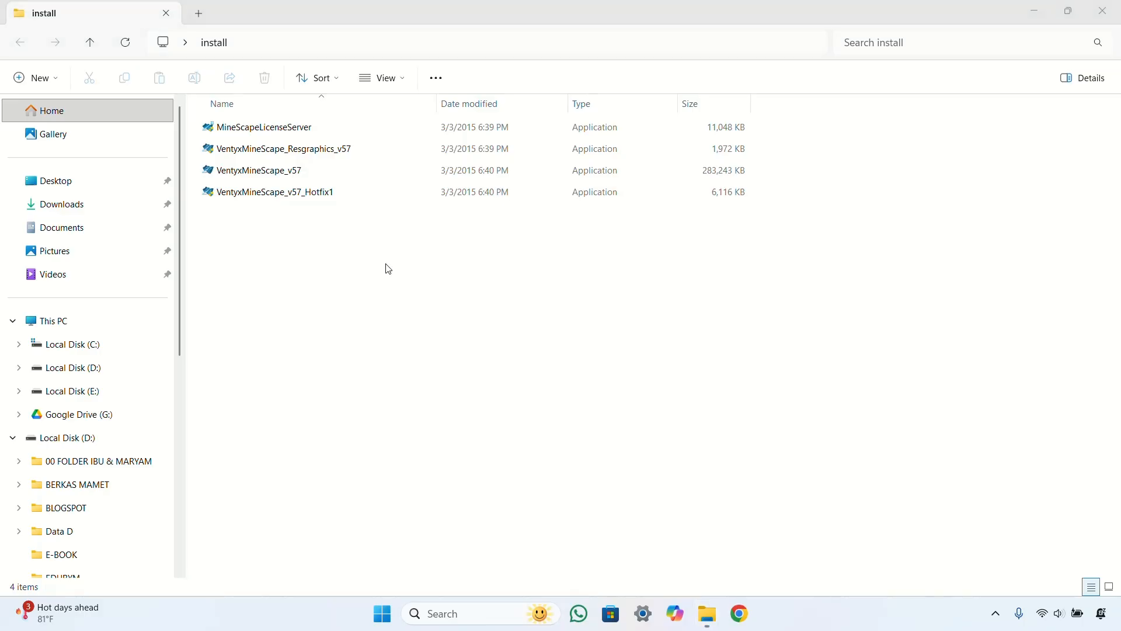
left_click(313, 132)
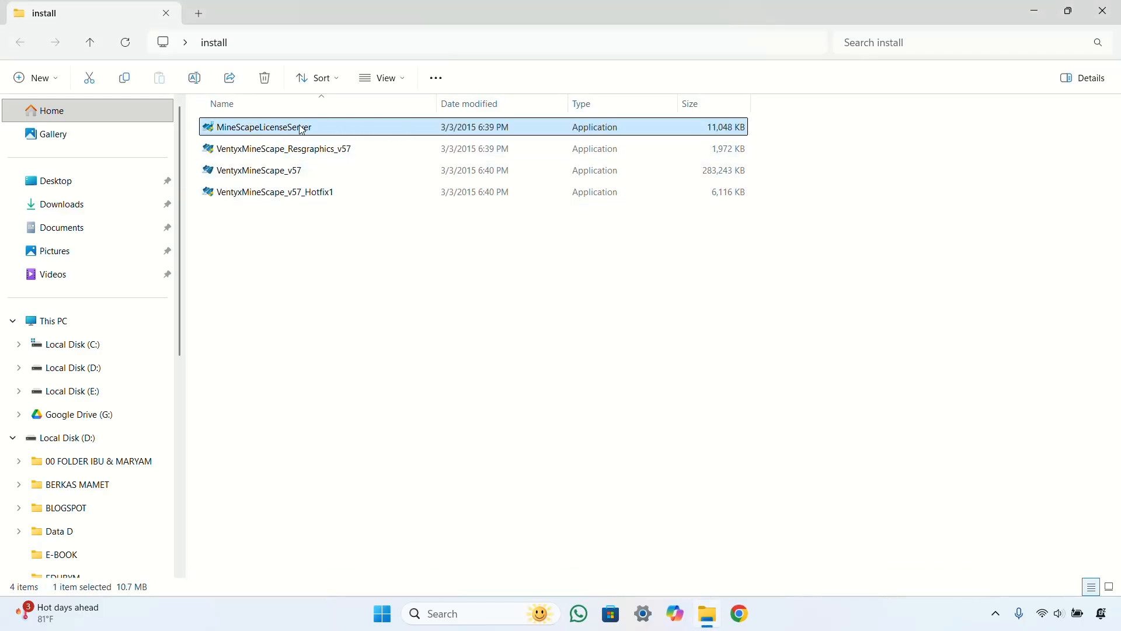
Step: Install MineScapeLicenseServer with every default wizard page, then exit the completed setup
left_click(481, 437)
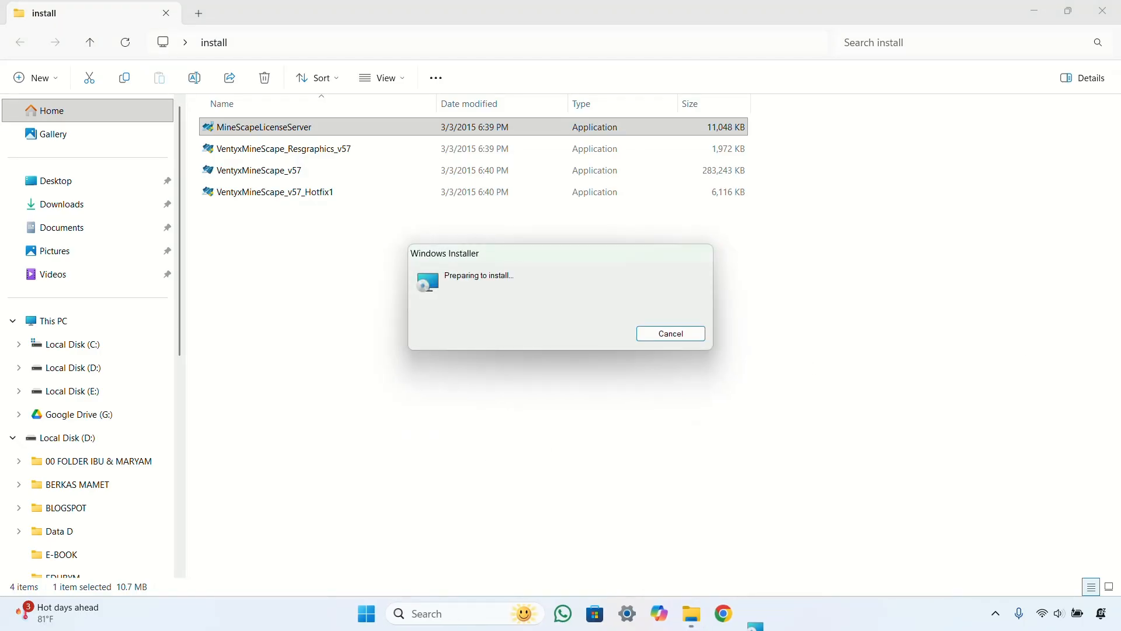
left_click(678, 450)
left_click(679, 448)
left_click(680, 446)
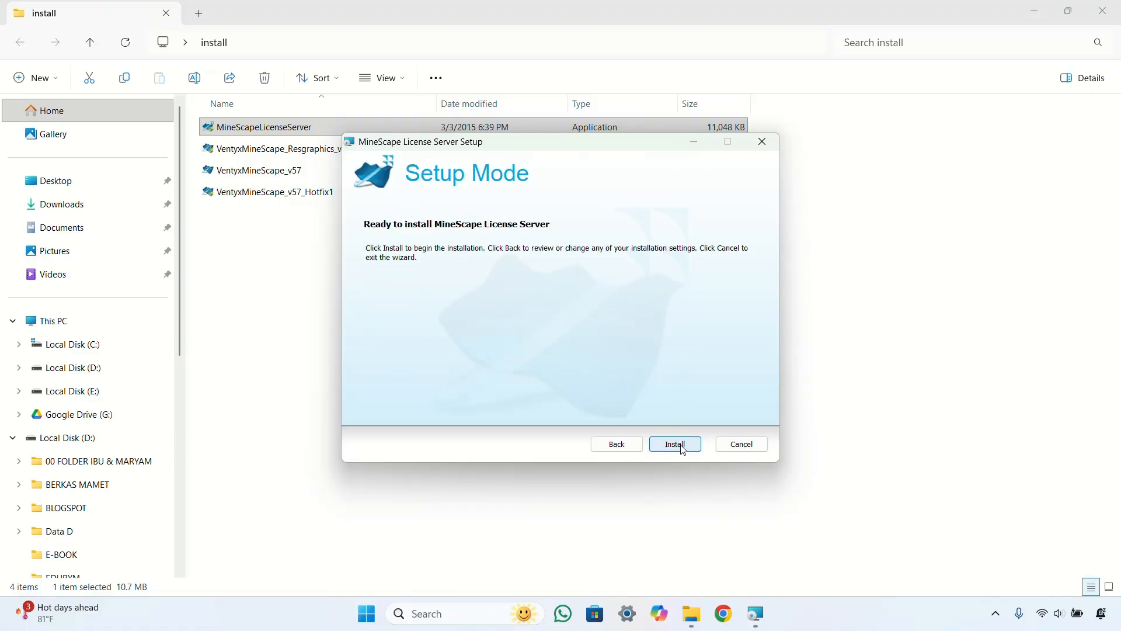
left_click(682, 449)
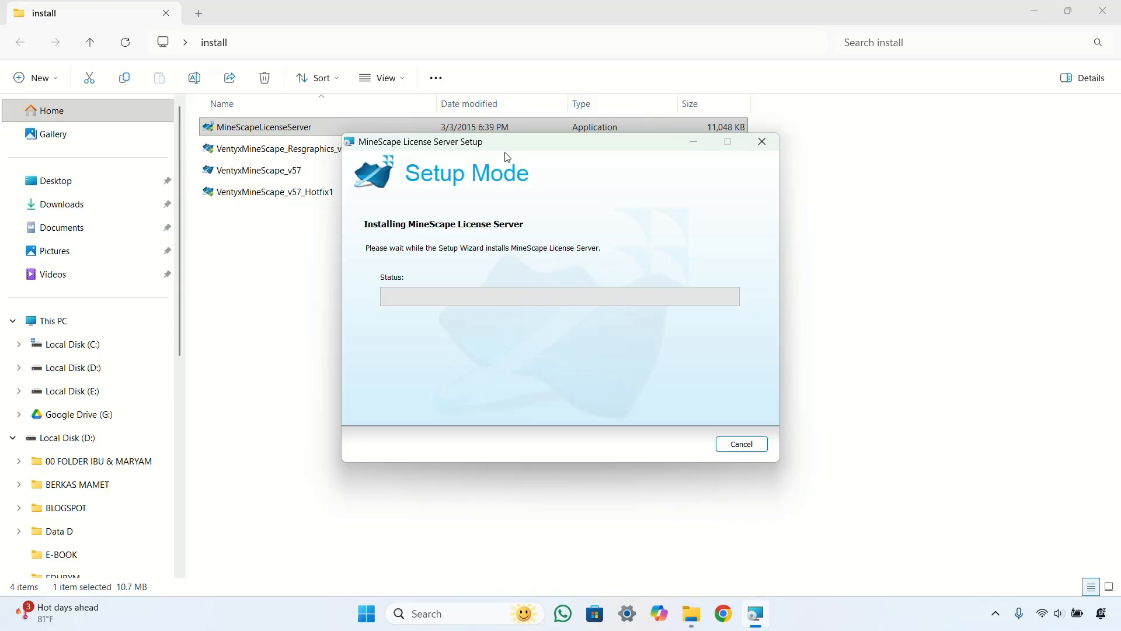
left_click_drag(515, 150, 581, 182)
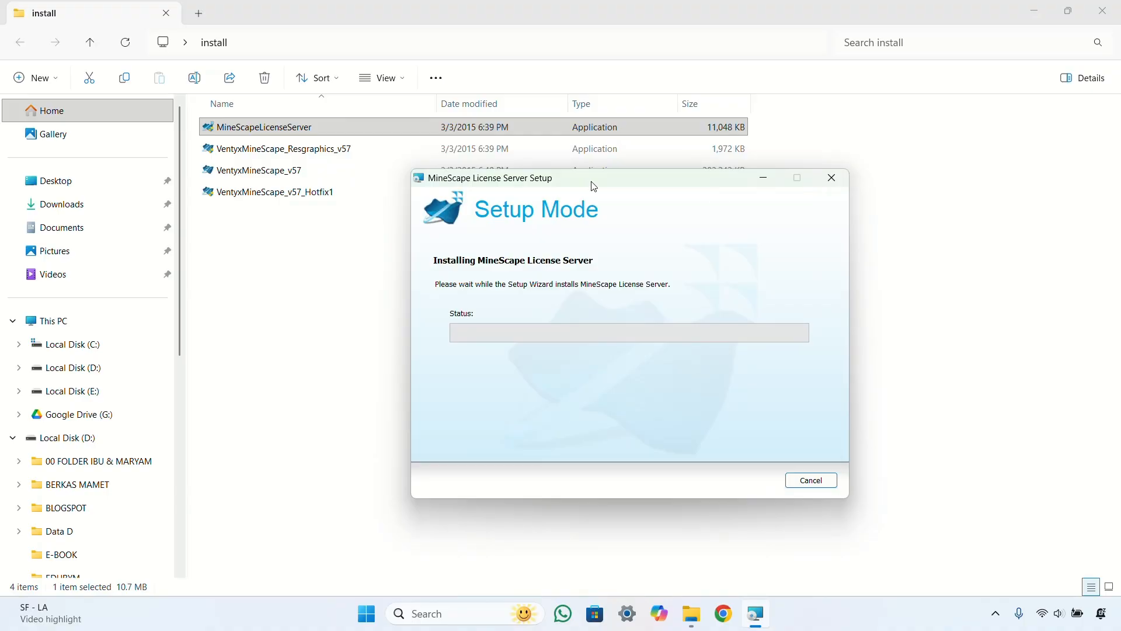
left_click_drag(616, 184, 564, 196)
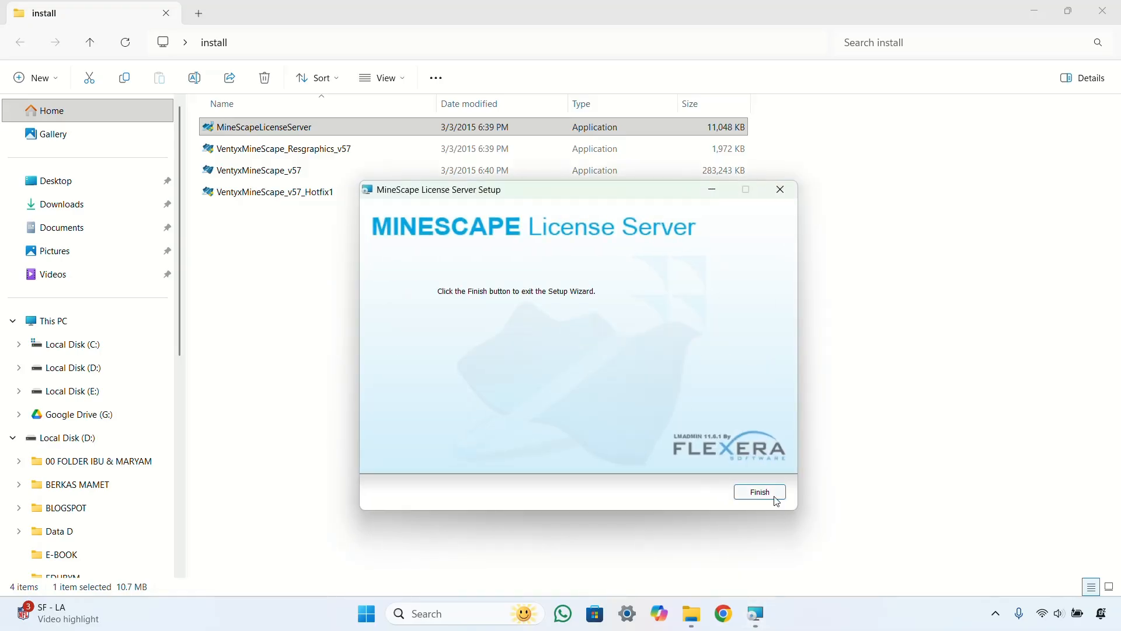
left_click(759, 492)
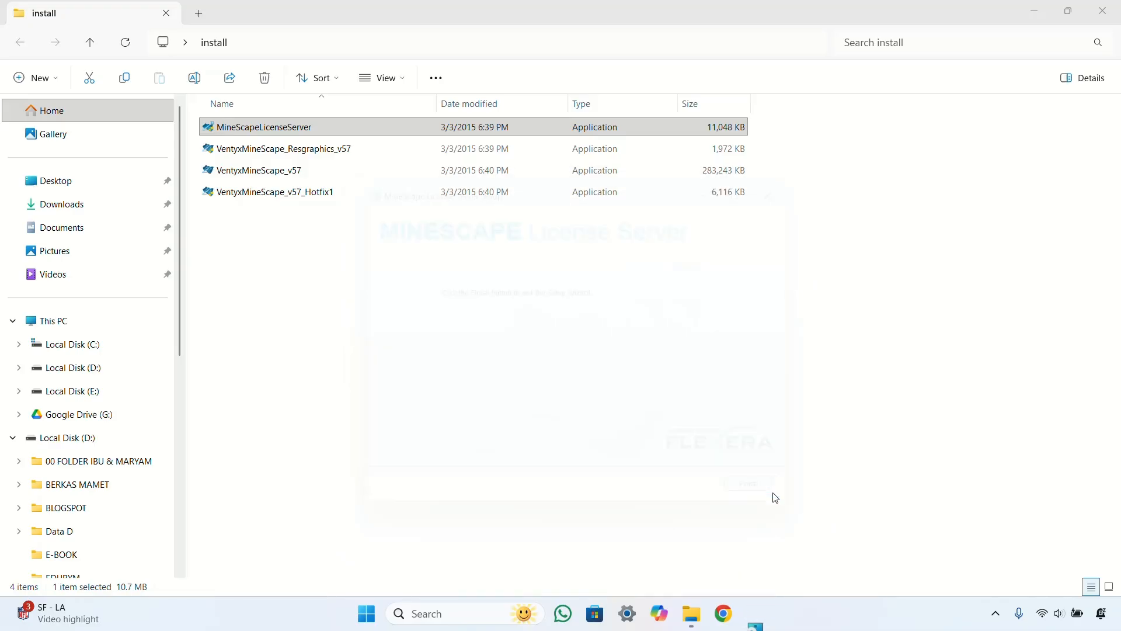
Step: Launch VentyxMineScape_v57, start the Client/Server installation and minimise the install folder window
left_click(271, 176)
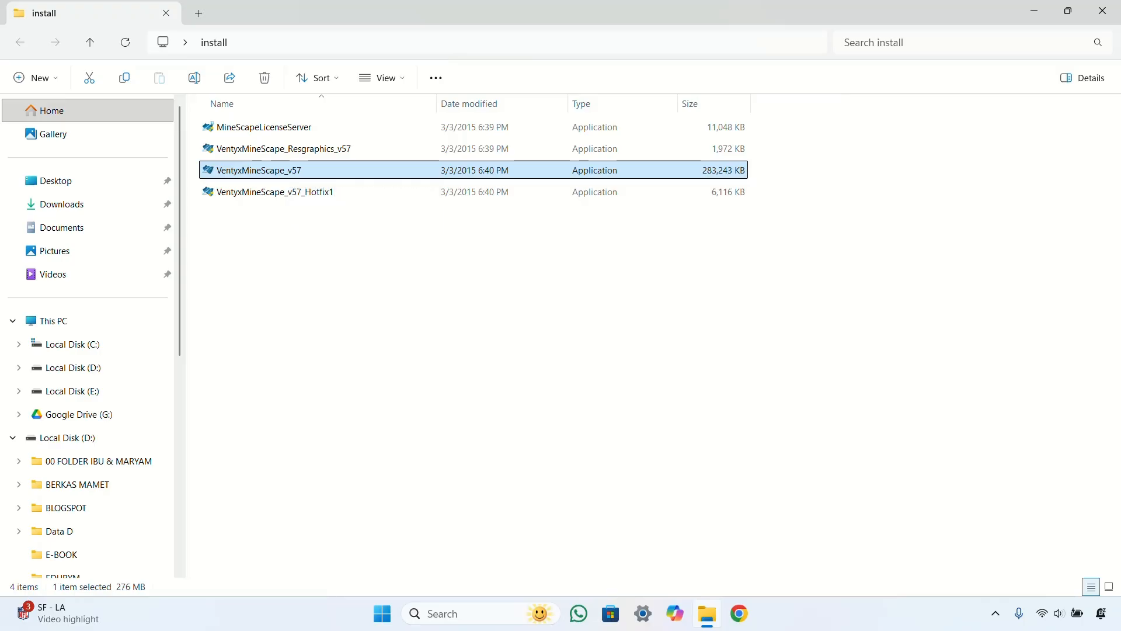
double_click(282, 170)
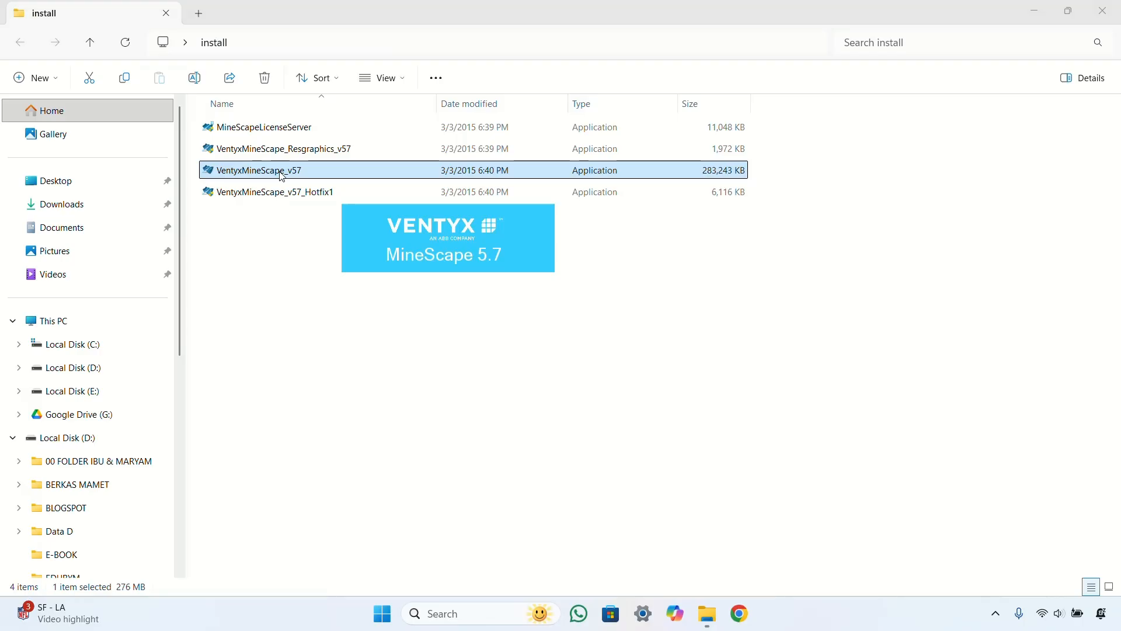
left_click(499, 292)
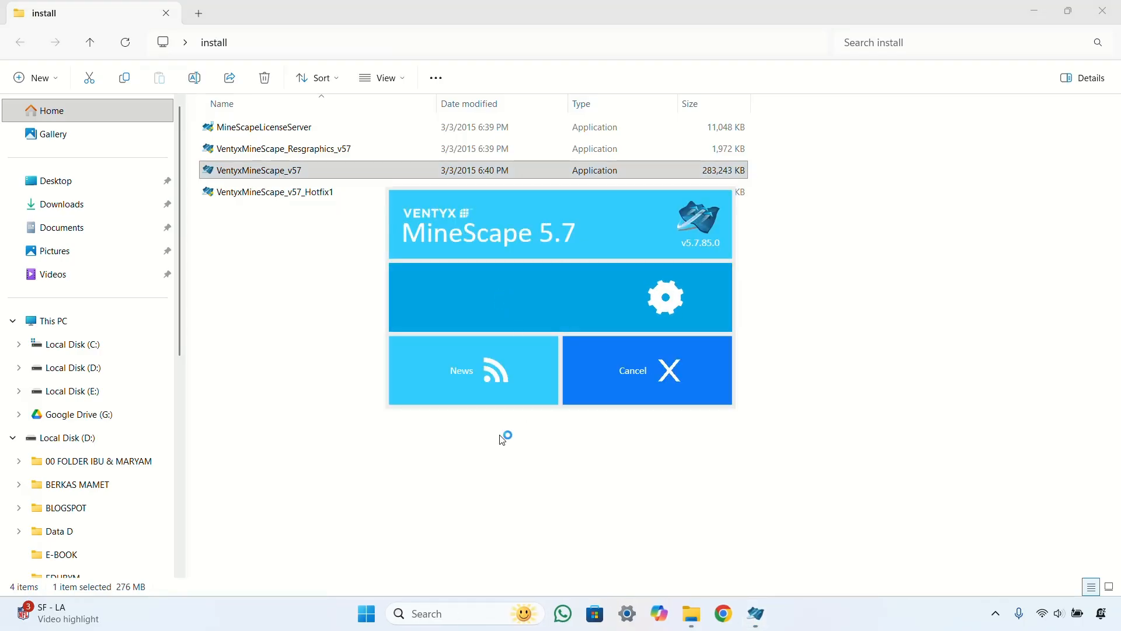
left_click(1034, 10)
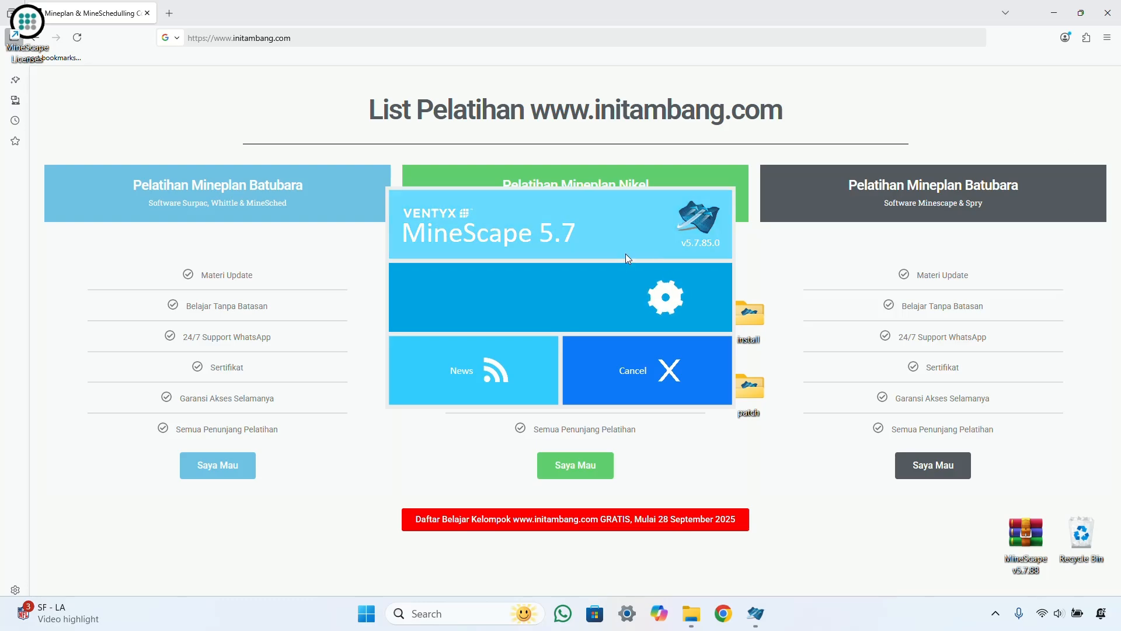
left_click_drag(579, 188, 840, 354)
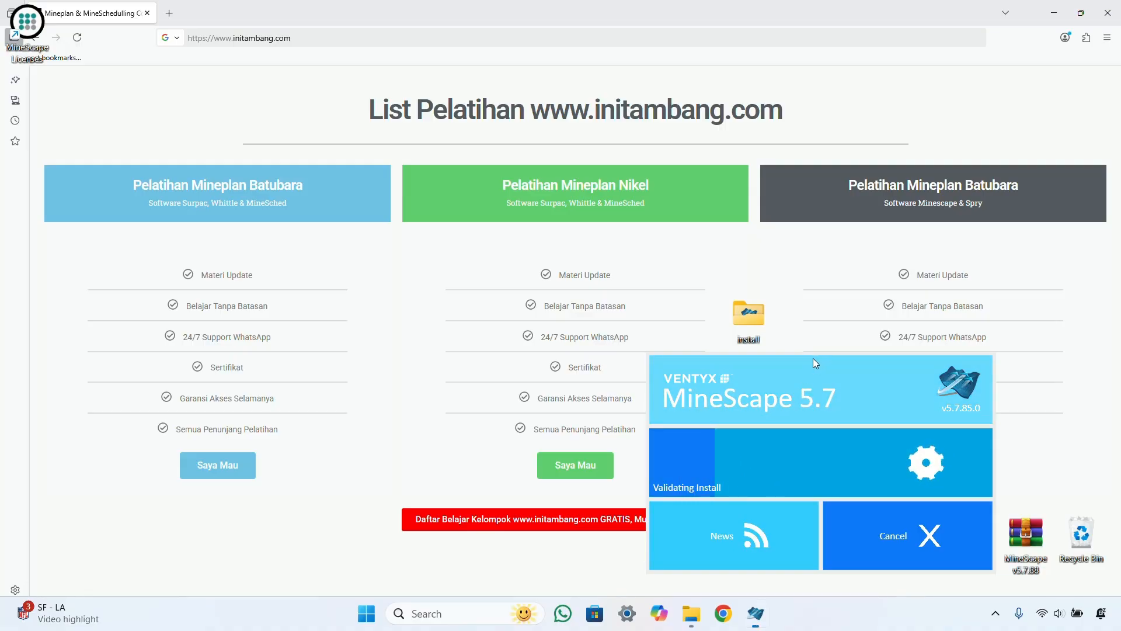
Step: Keep the MineScape installer window centred while files copy, then restore the install folder window
left_click_drag(811, 353, 574, 258)
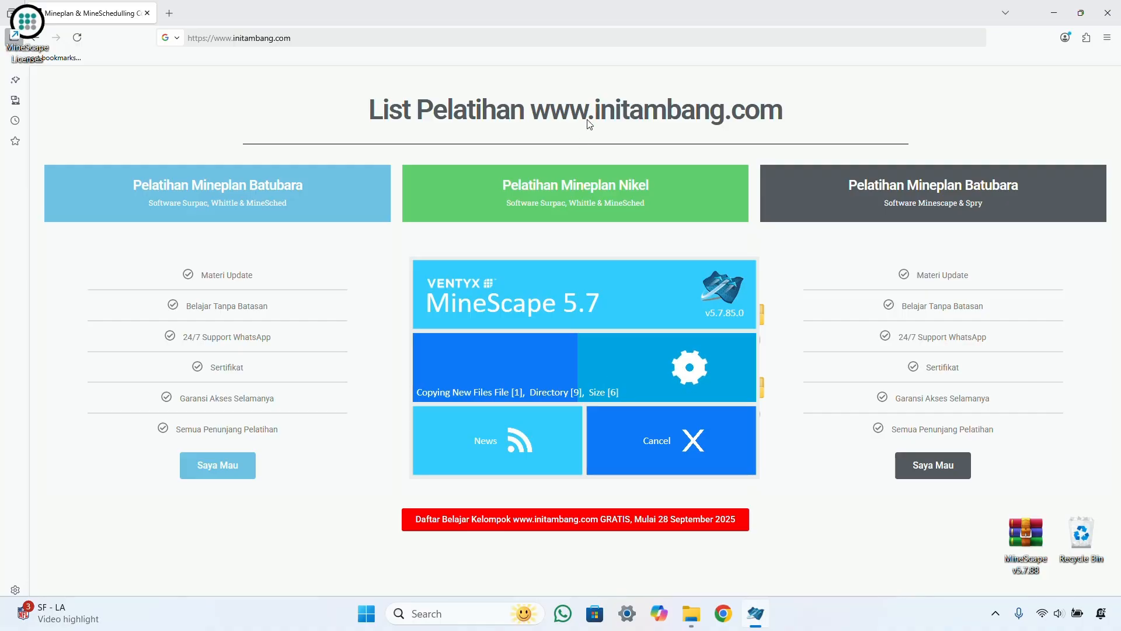
left_click_drag(588, 261, 585, 205)
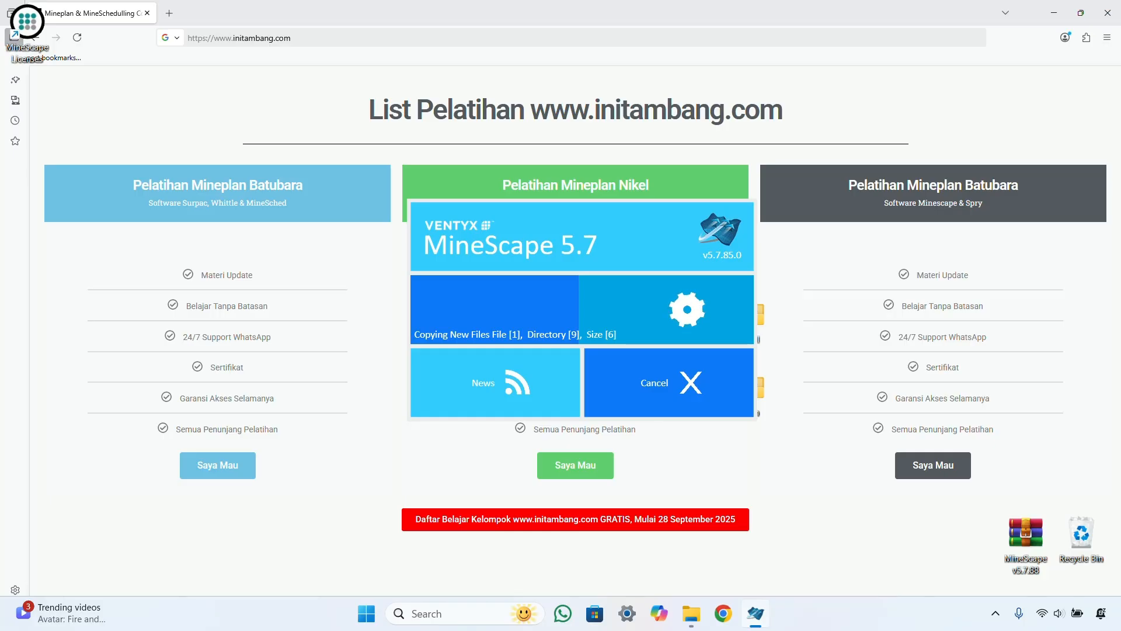
left_click(692, 614)
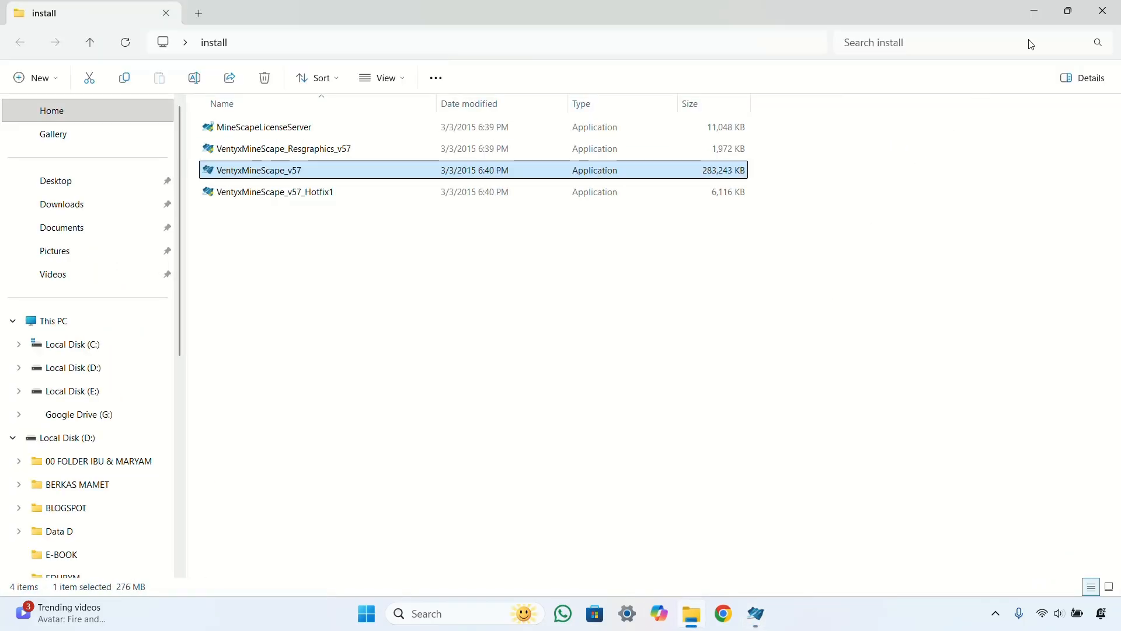
Step: Minimise the install folder window while the installer registers components
left_click(1107, 12)
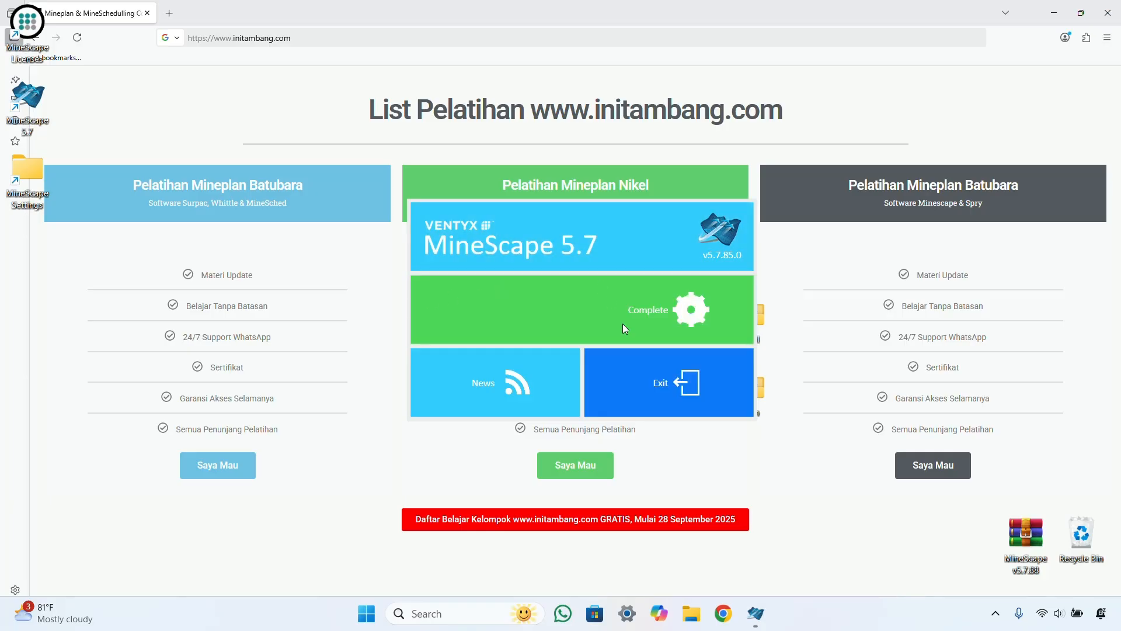
Step: Exit the completed MineScape 5.7 installer
left_click(638, 376)
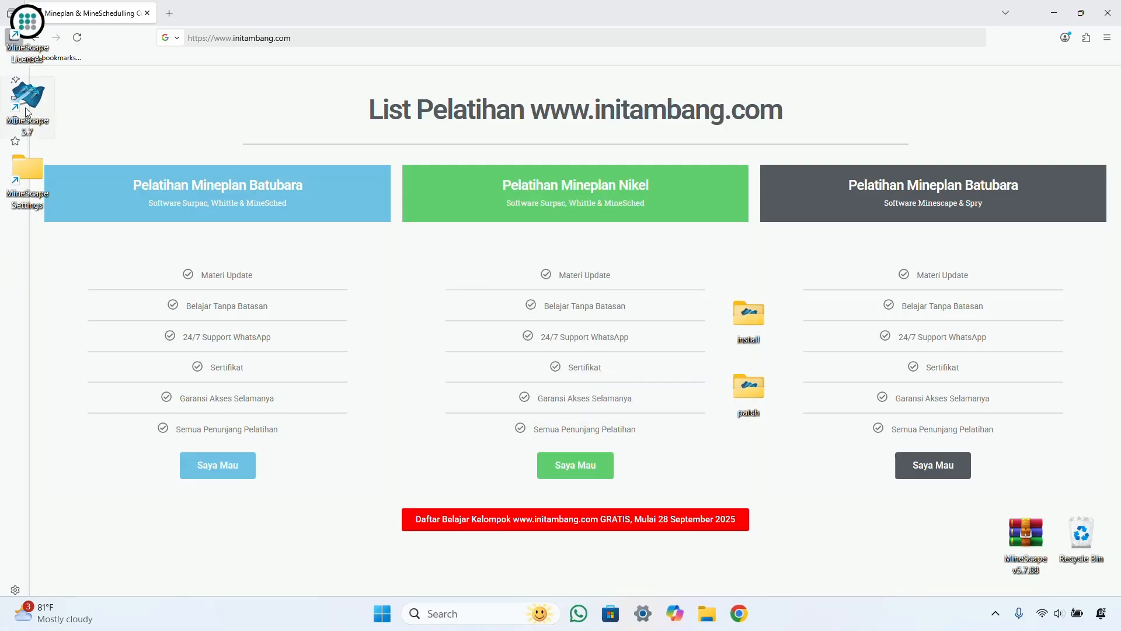
Step: Copy LicenseKey.lic from the patch folder
double_click(738, 389)
left_click(262, 129)
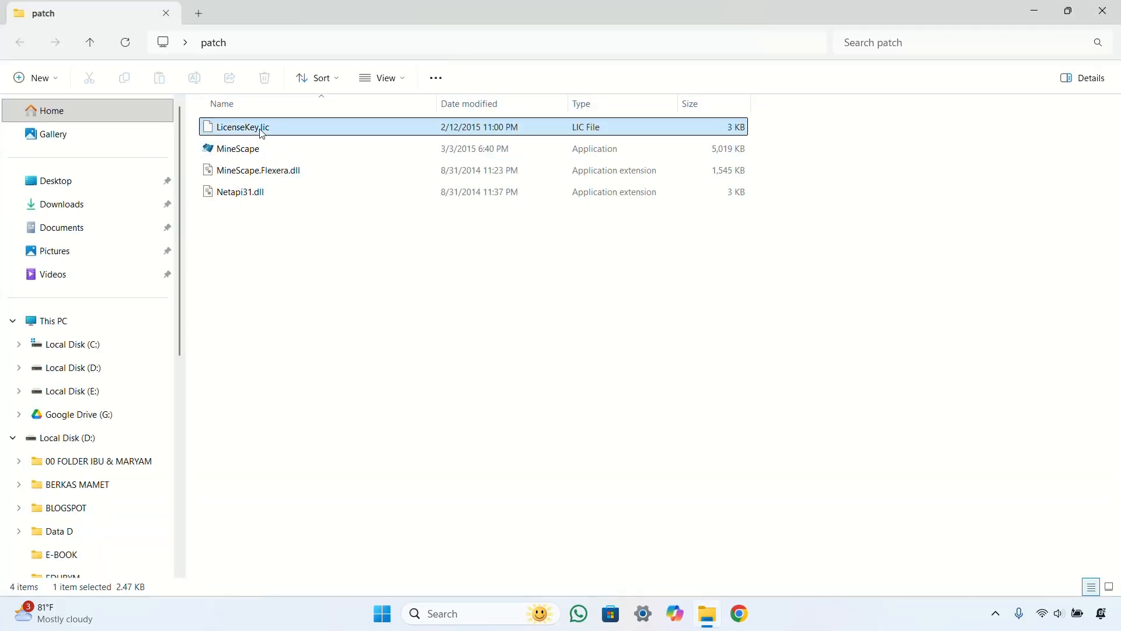
key("ctrl+c")
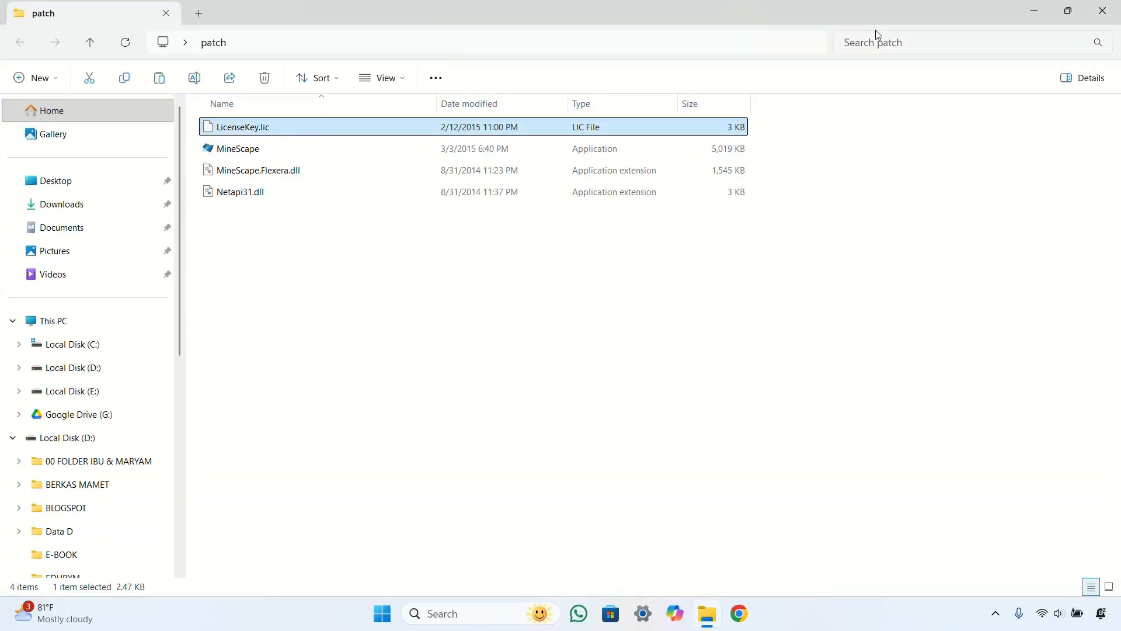
left_click(1103, 11)
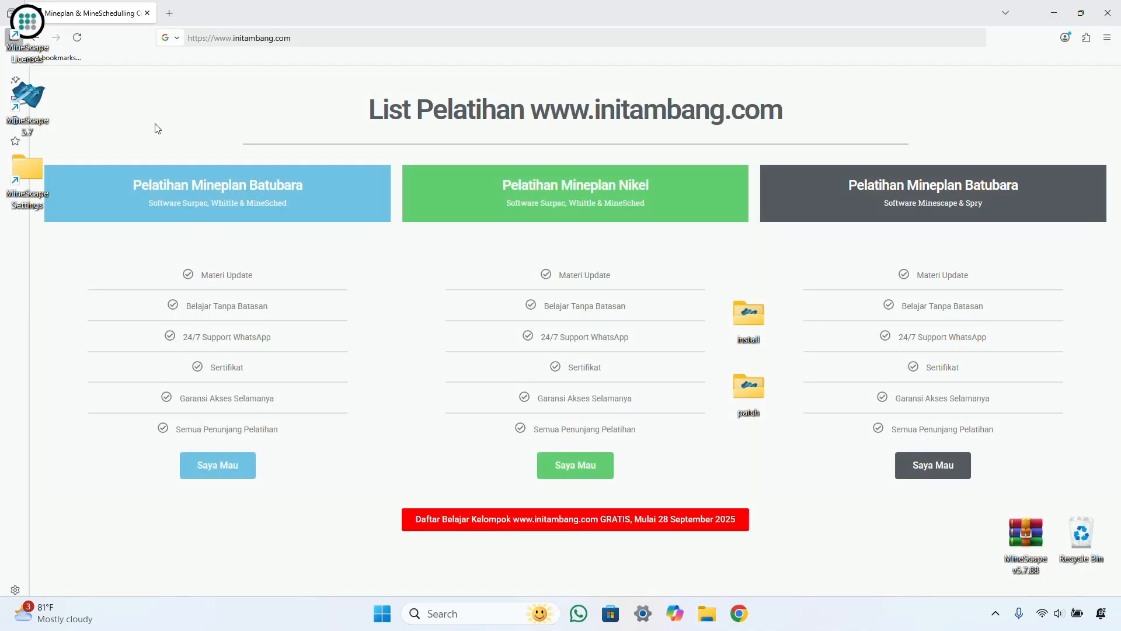
Step: Paste LicenseKey.lic into the MineScape Licenses mincom folder with administrator permission
right_click(29, 32)
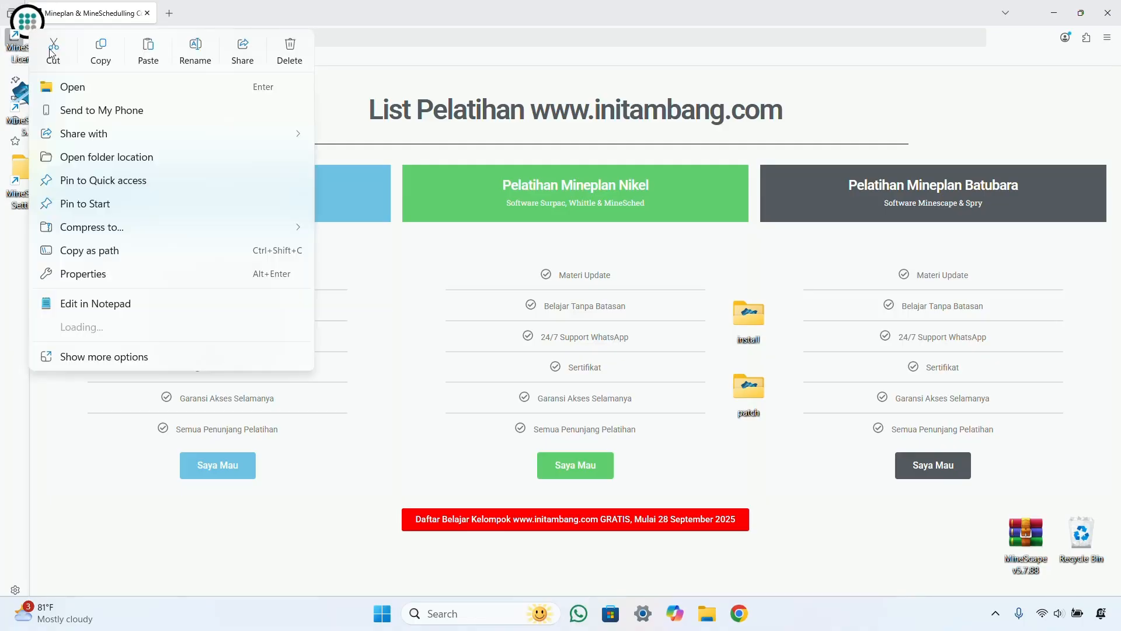
left_click(120, 157)
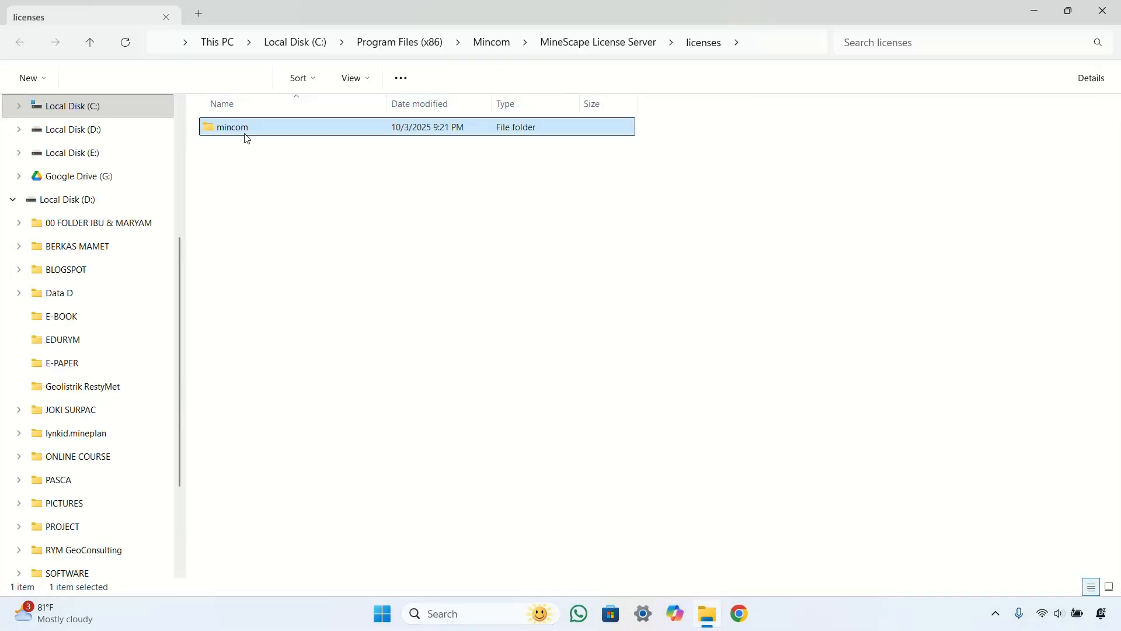
double_click(244, 133)
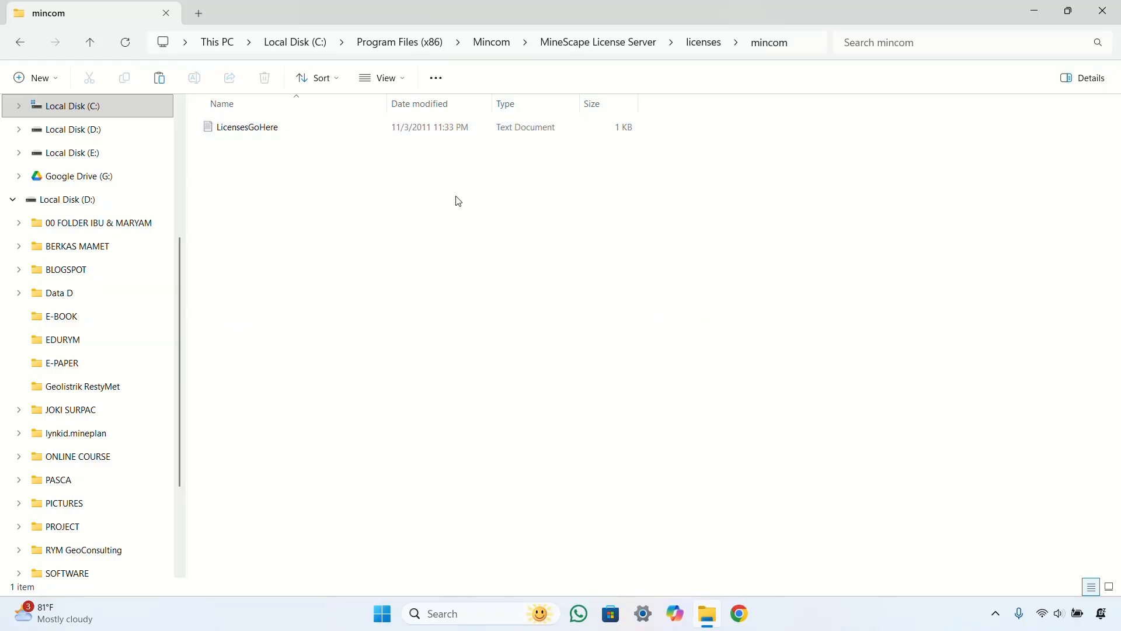
key("ctrl+v")
left_click(522, 240)
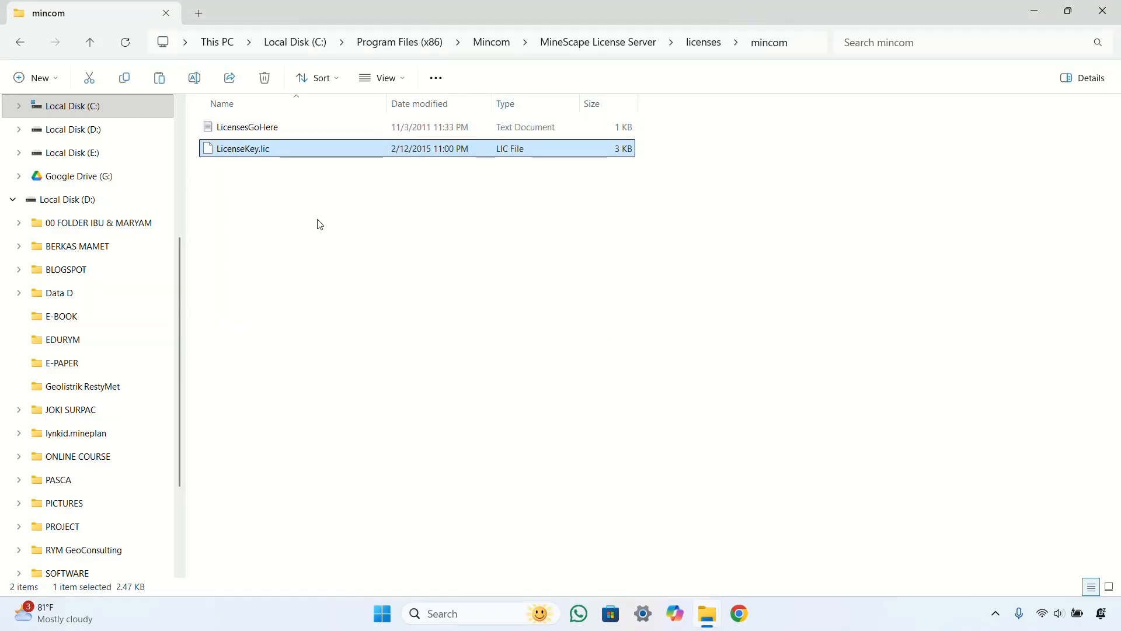
left_click(319, 225)
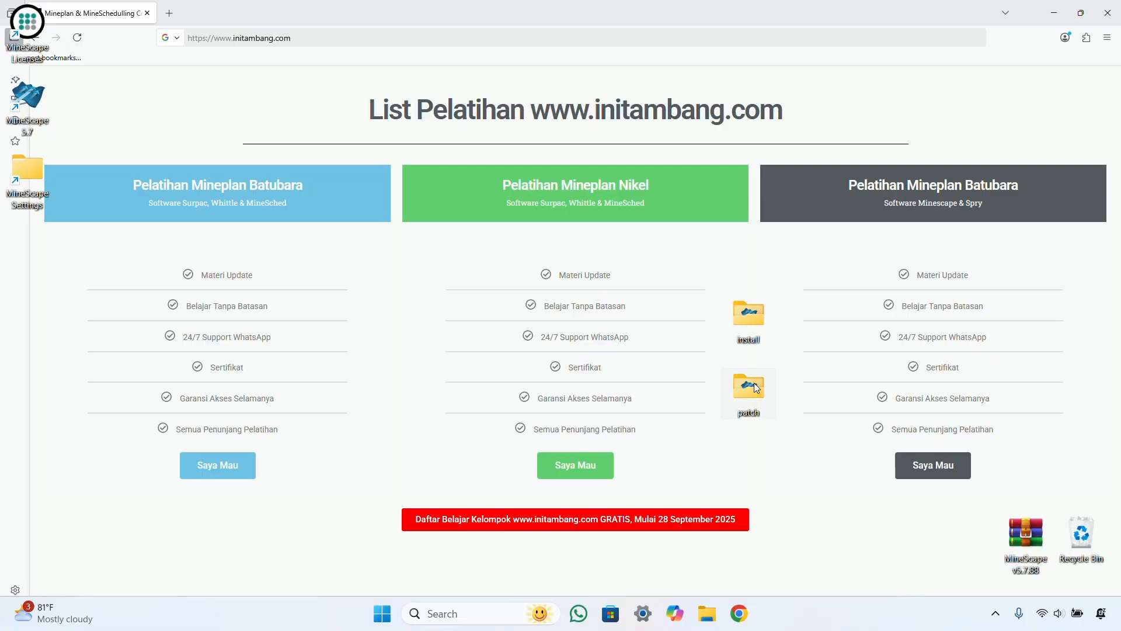
Step: Copy MineScape, MineScape.Flexera.dll and Netapi31.dll from the patch folder
double_click(749, 386)
left_click_drag(255, 254, 231, 154)
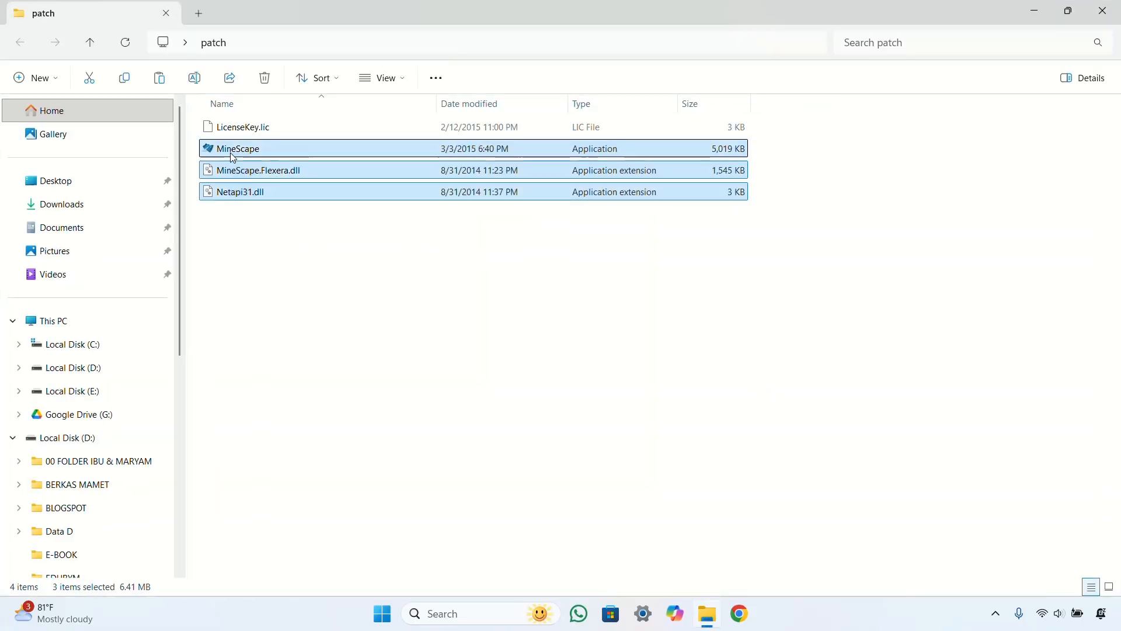
left_click(1107, 16)
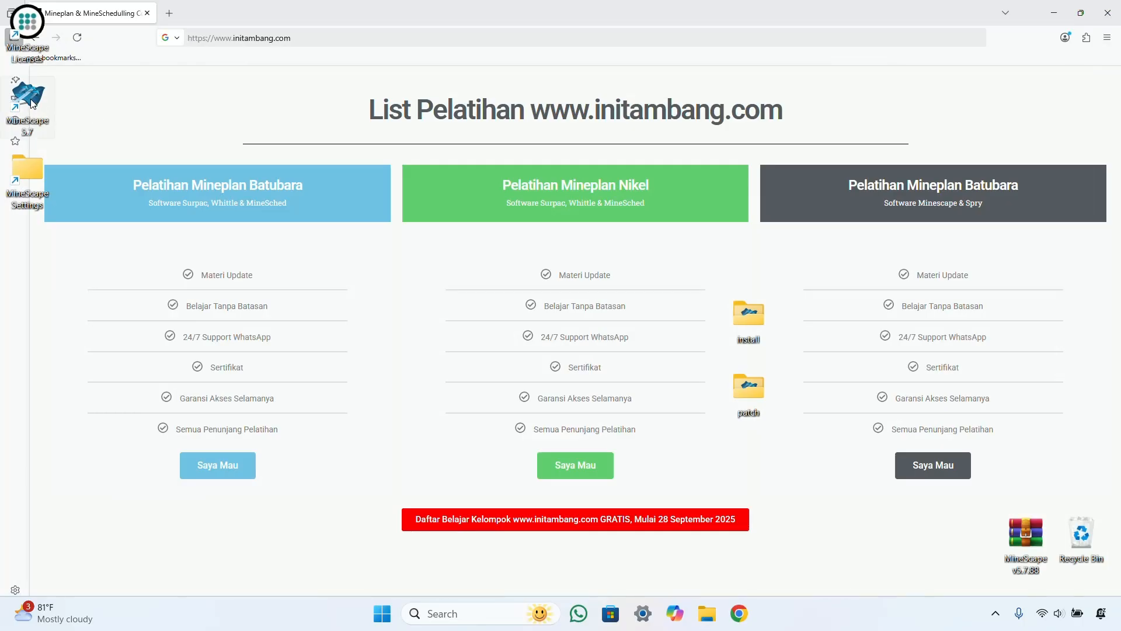
Step: Paste the three patch files into the MineScape 5.7 Bin folder, replacing existing files for all
right_click(30, 98)
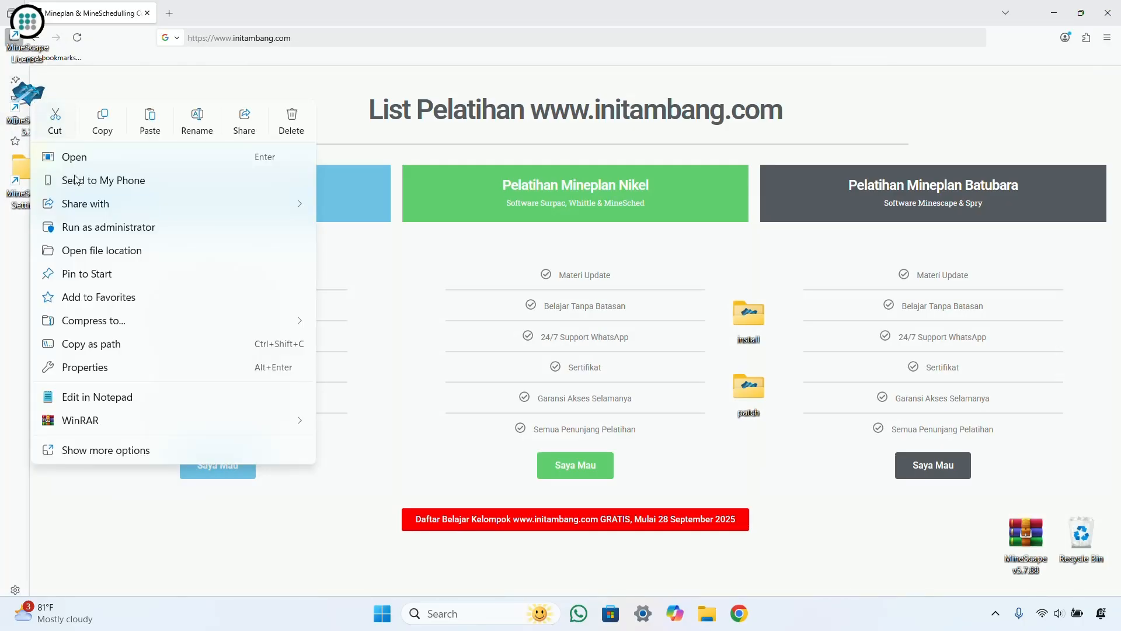
left_click(107, 253)
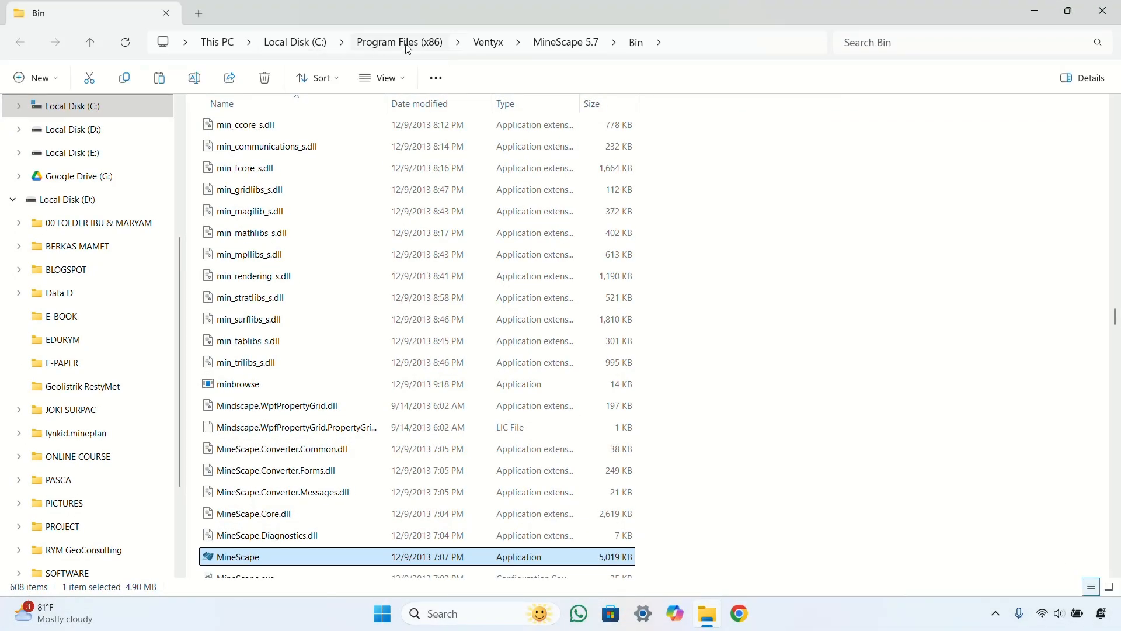
left_click(903, 270)
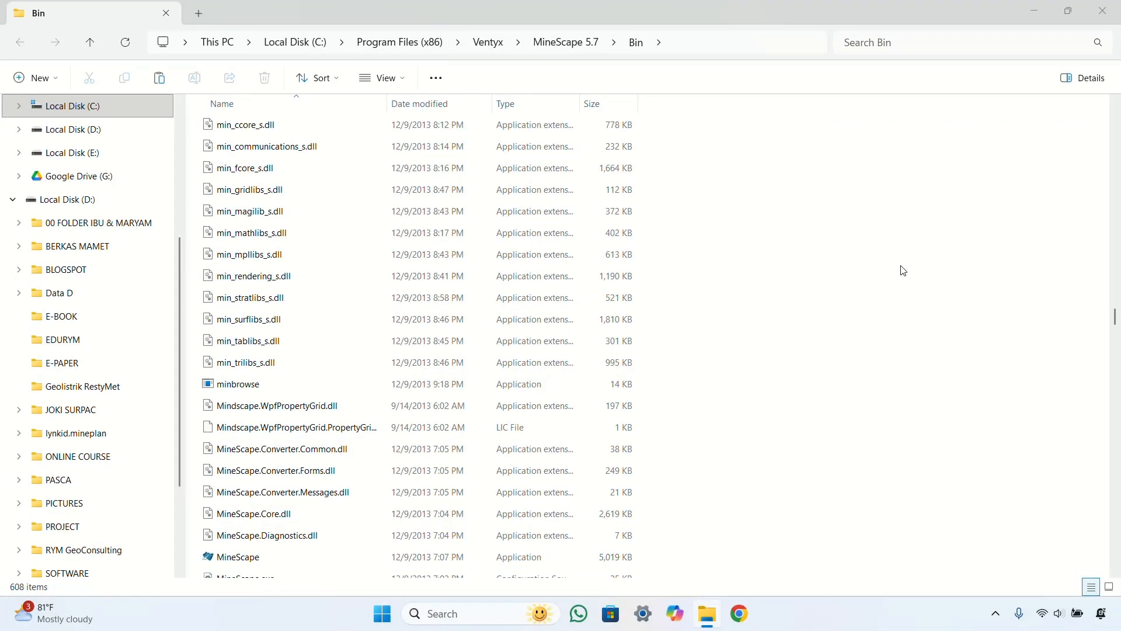
key("ctrl+v")
left_click(528, 243)
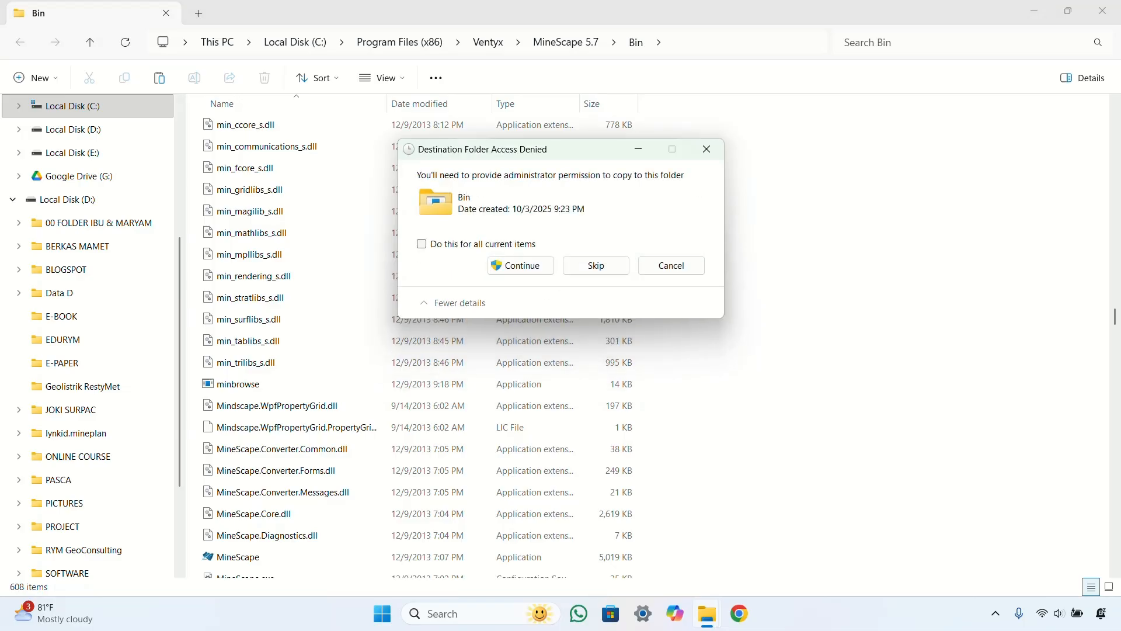
left_click(523, 245)
left_click(519, 266)
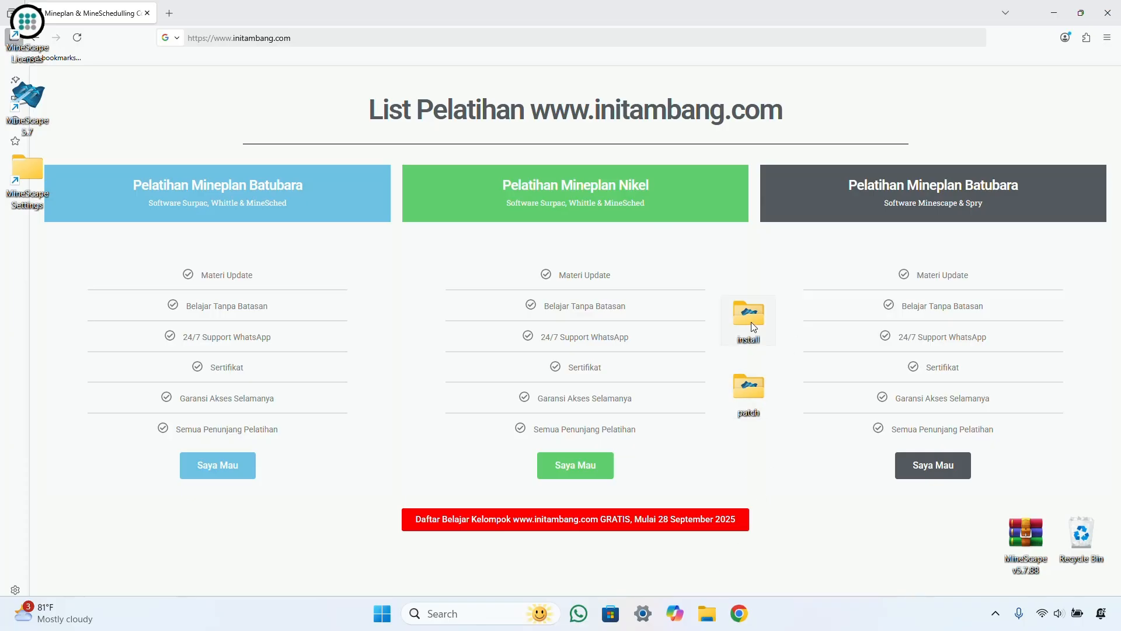
Step: Run VentyxMineScape_Resgraphics_v57 from the install folder and repair Reserve Graphics Plugin 5.7
double_click(751, 320)
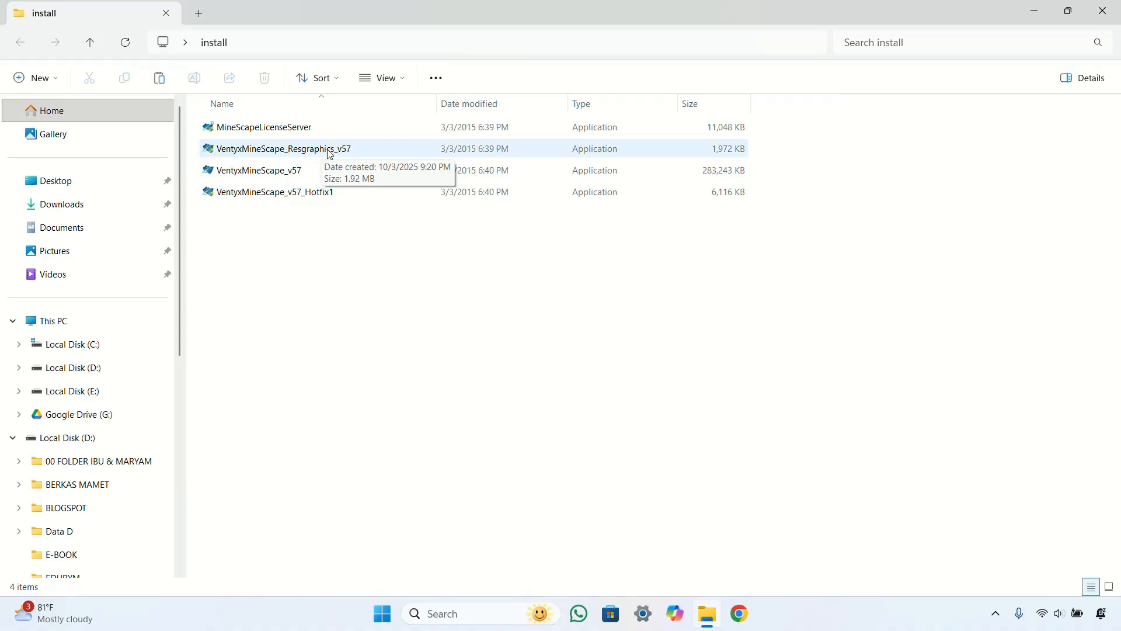
left_click(314, 153)
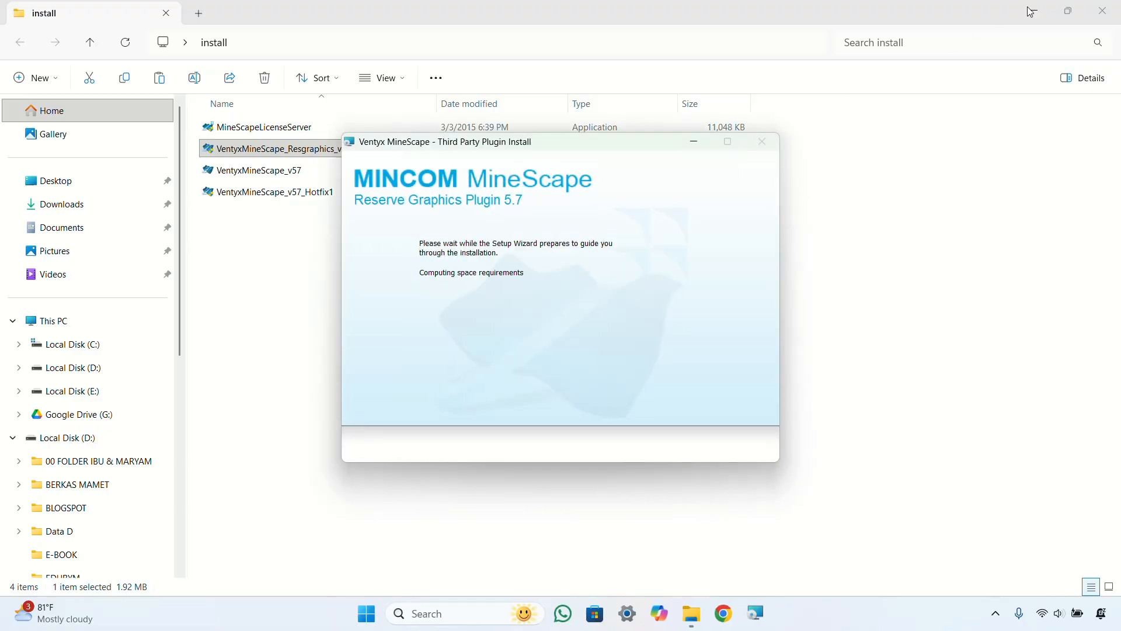
left_click(1103, 11)
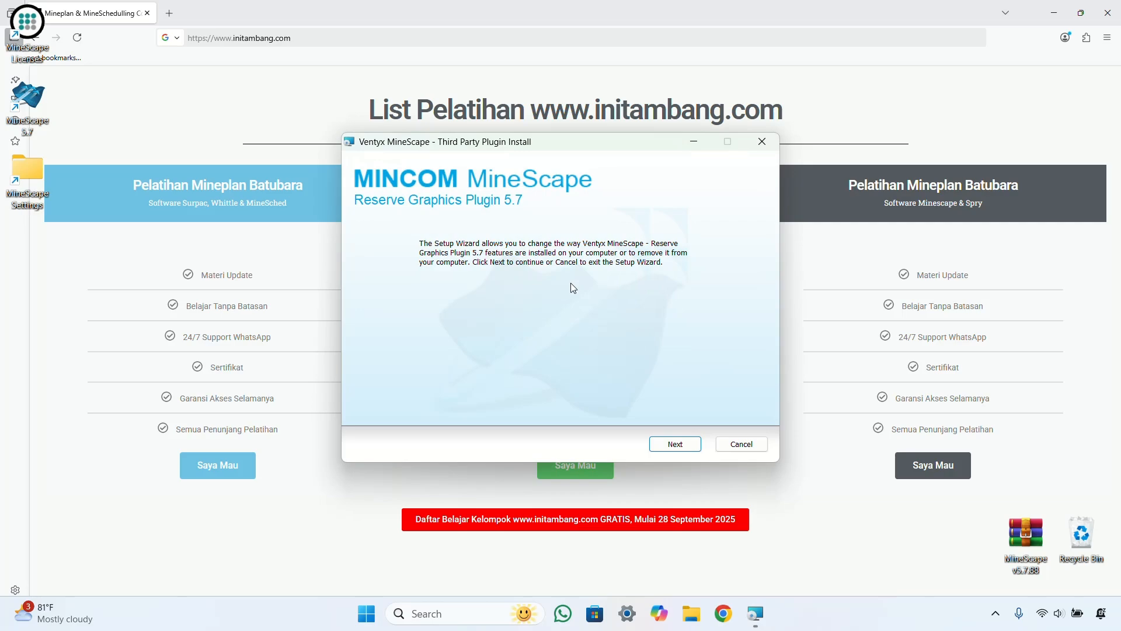
left_click(674, 450)
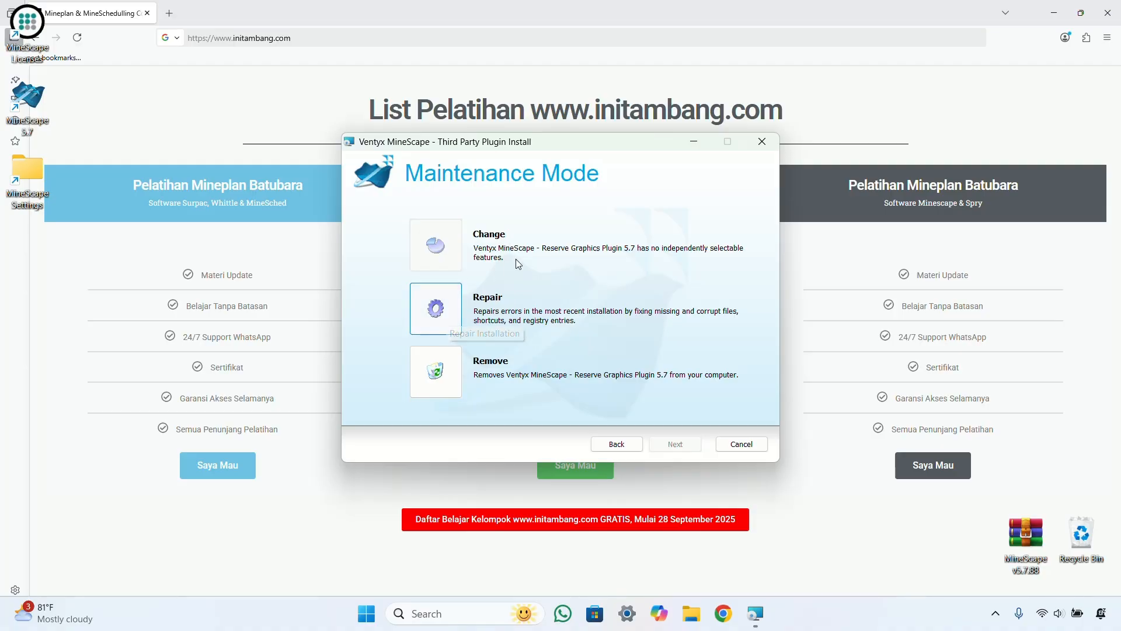
left_click(439, 306)
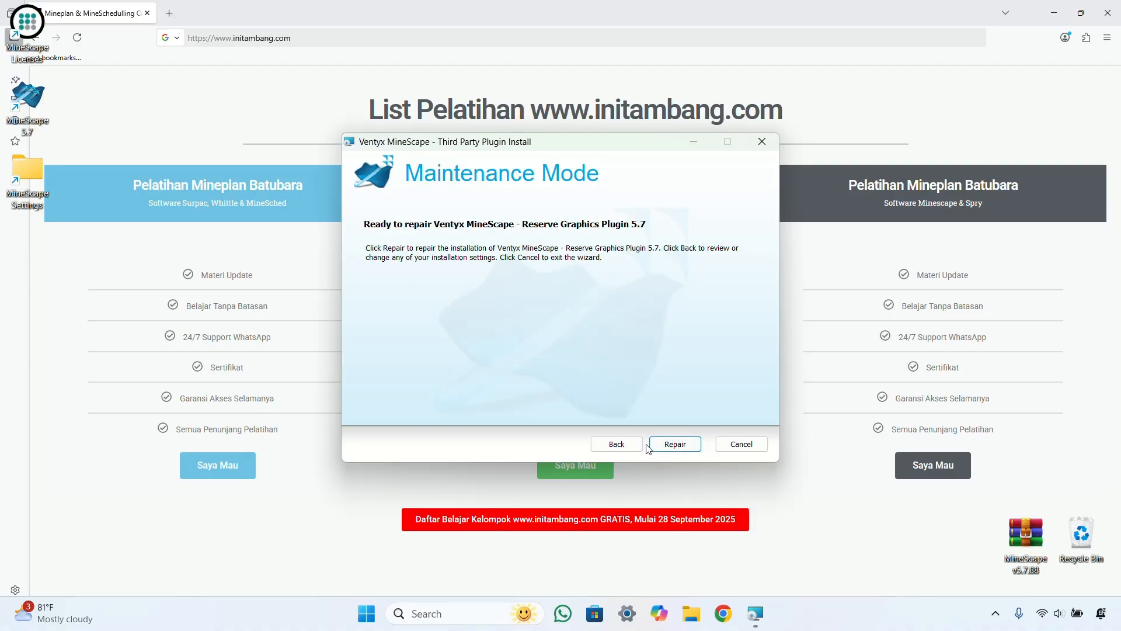
left_click(665, 445)
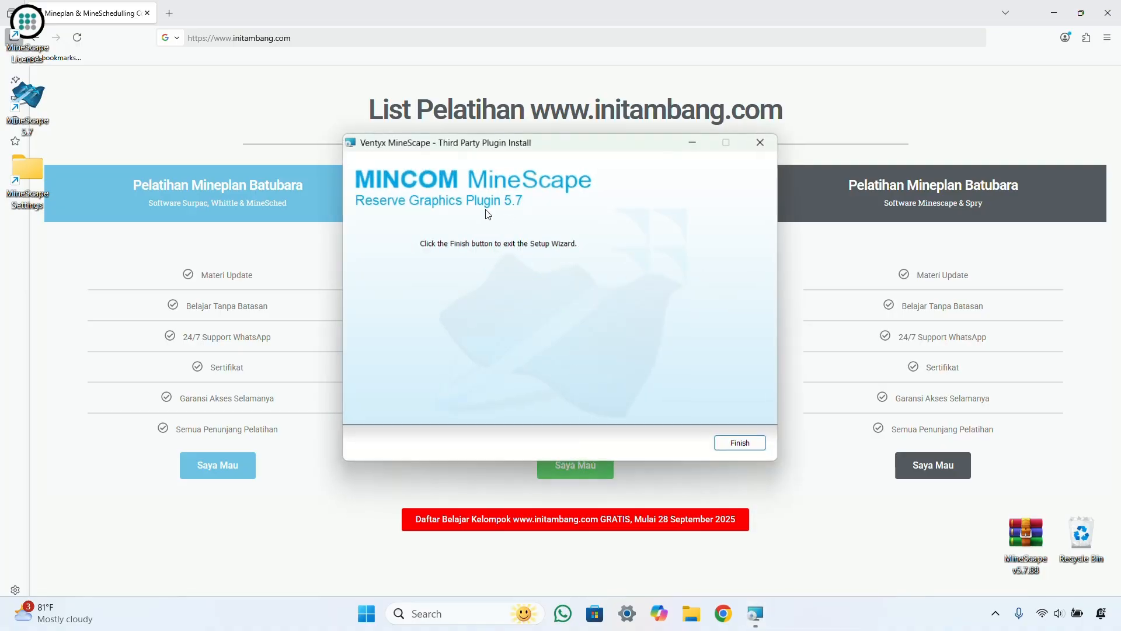
left_click(742, 445)
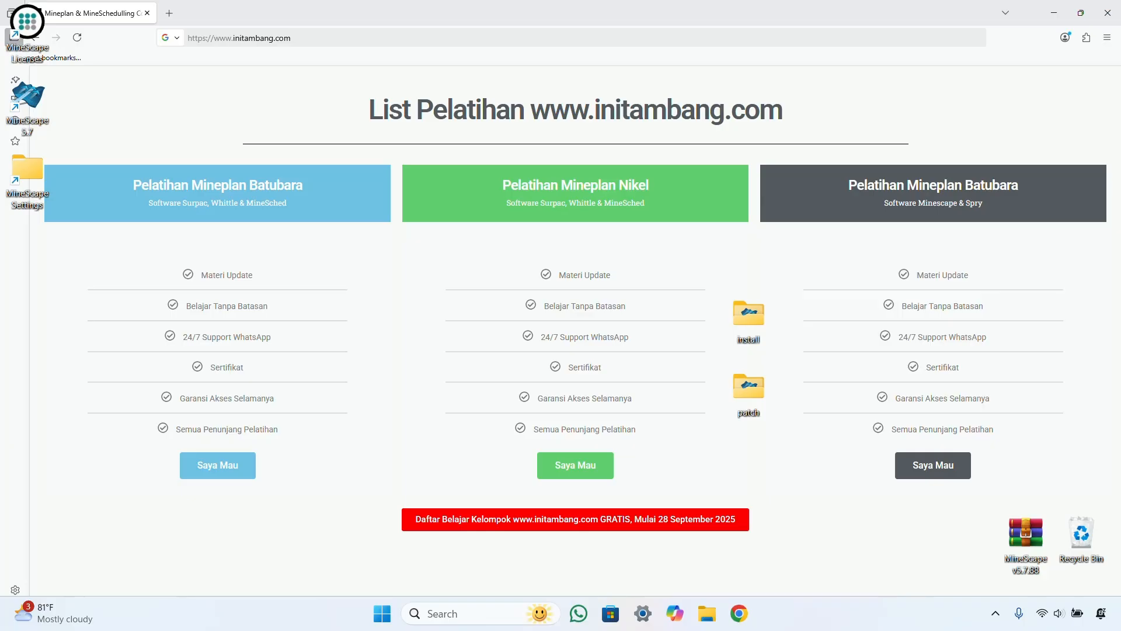
Step: Run the VentyxMineScape_v57_Hotfix1 installer from the install folder to completion, then exit it
double_click(752, 327)
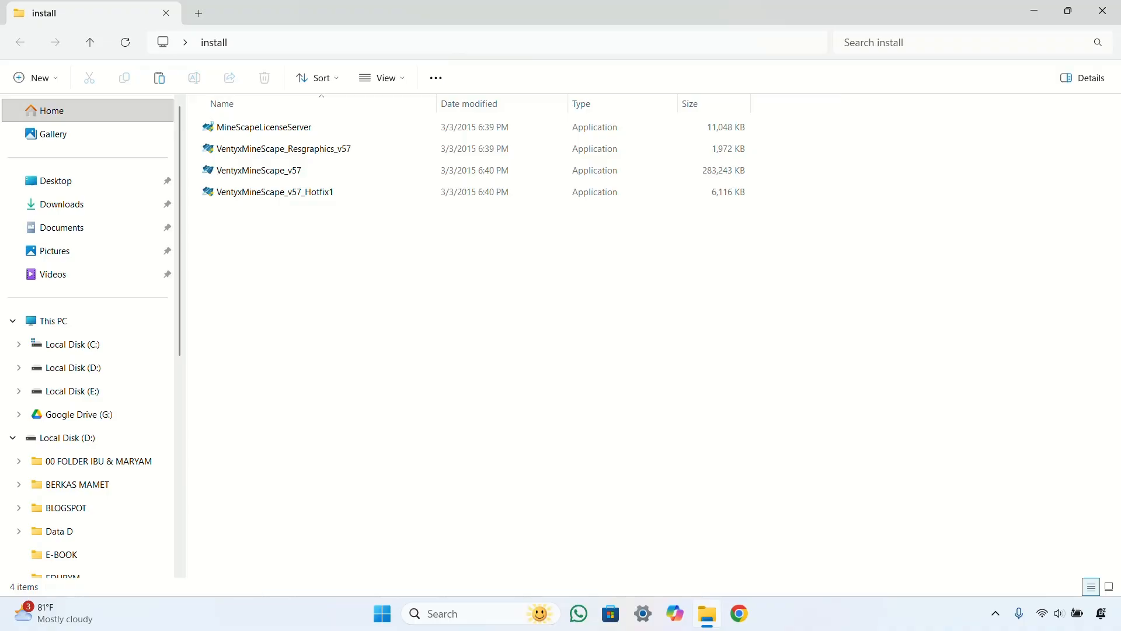
double_click(283, 197)
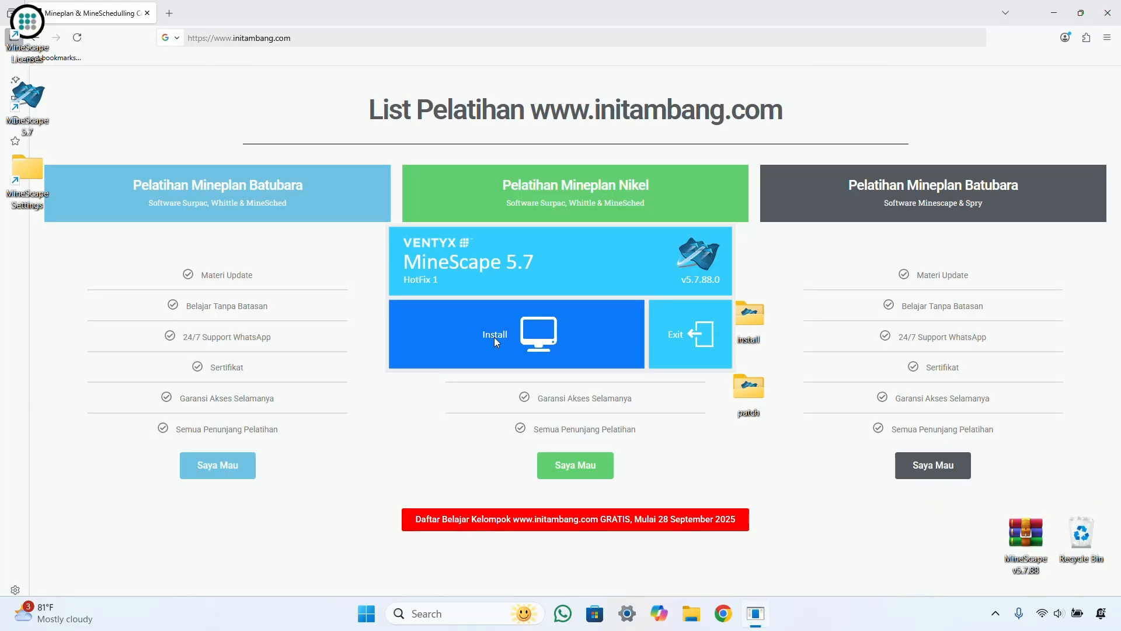
left_click(497, 337)
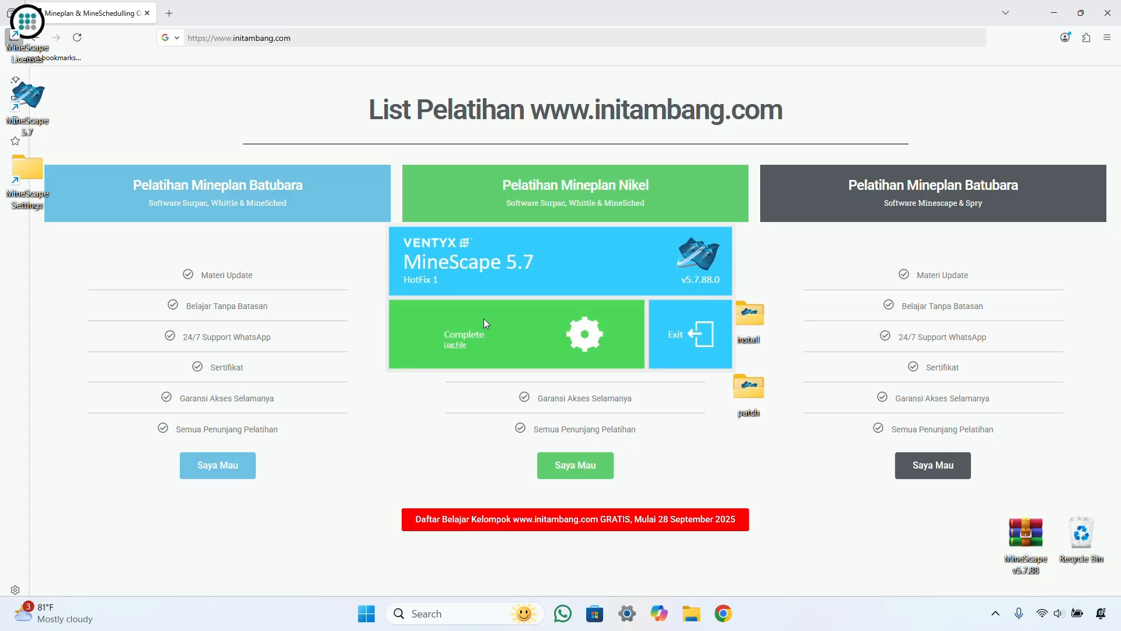
left_click(695, 336)
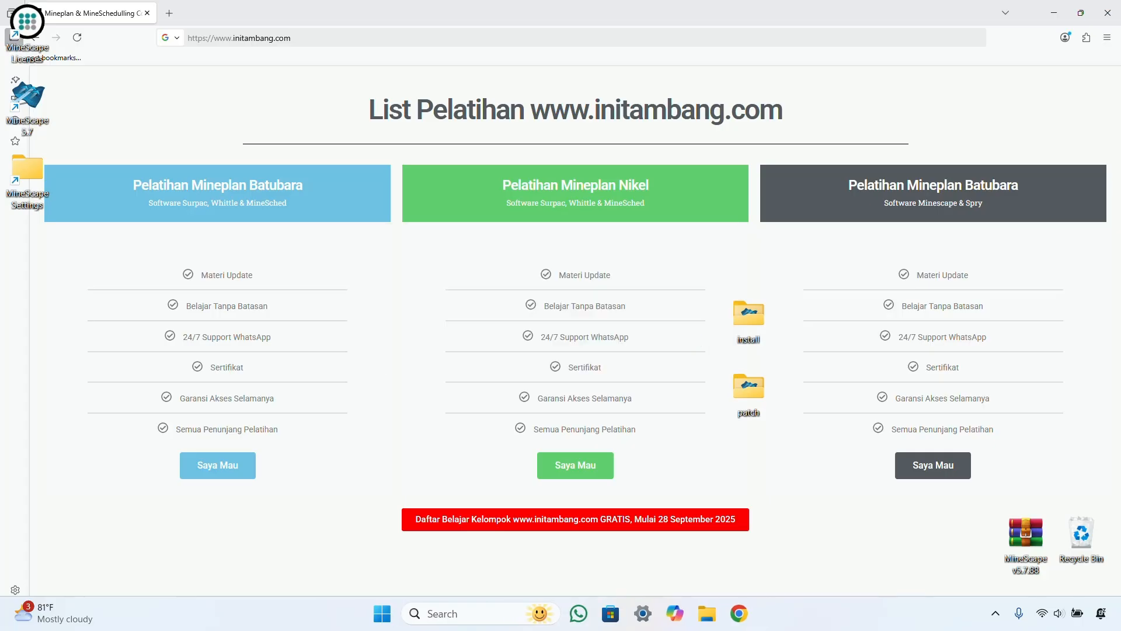
Step: Delete the existing ORACLE_HOME folder from Local Disk (C:)
left_click(708, 613)
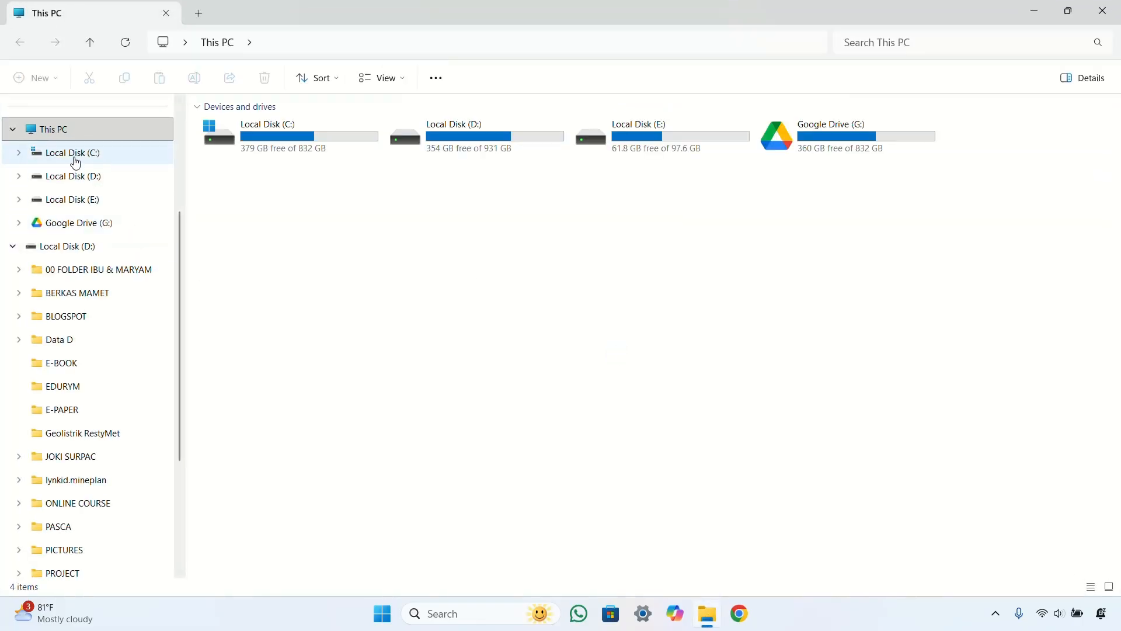
left_click(73, 153)
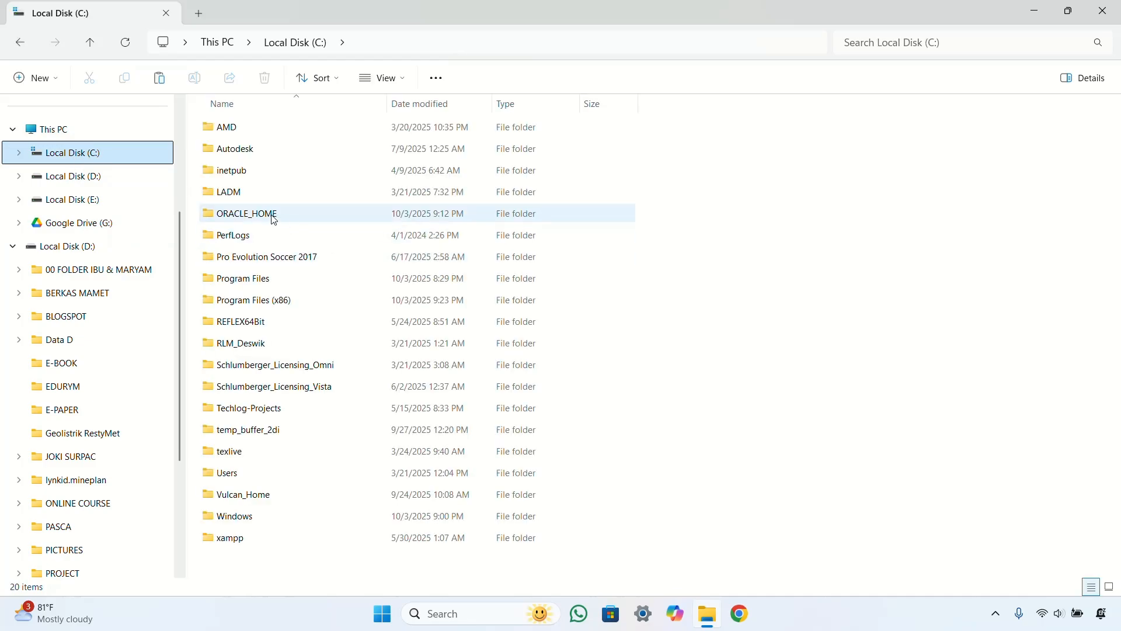
left_click(274, 219)
key("Delete")
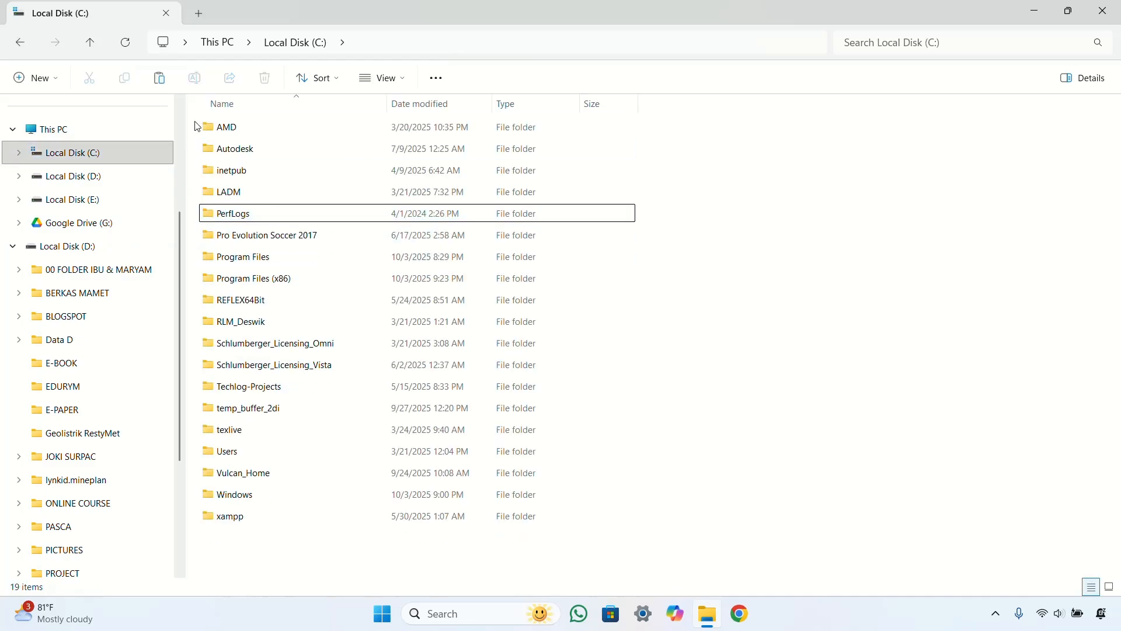
Step: Create a new empty folder named ORACLE_HOME on C: and close File Explorer
left_click(36, 78)
left_click(50, 111)
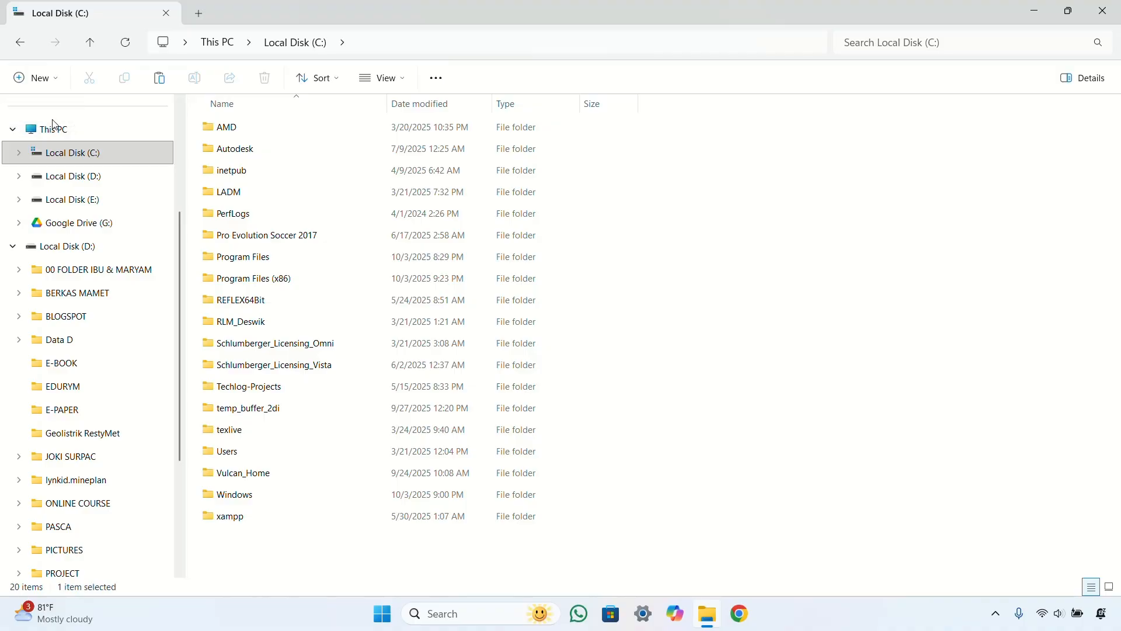
type("ORACL")
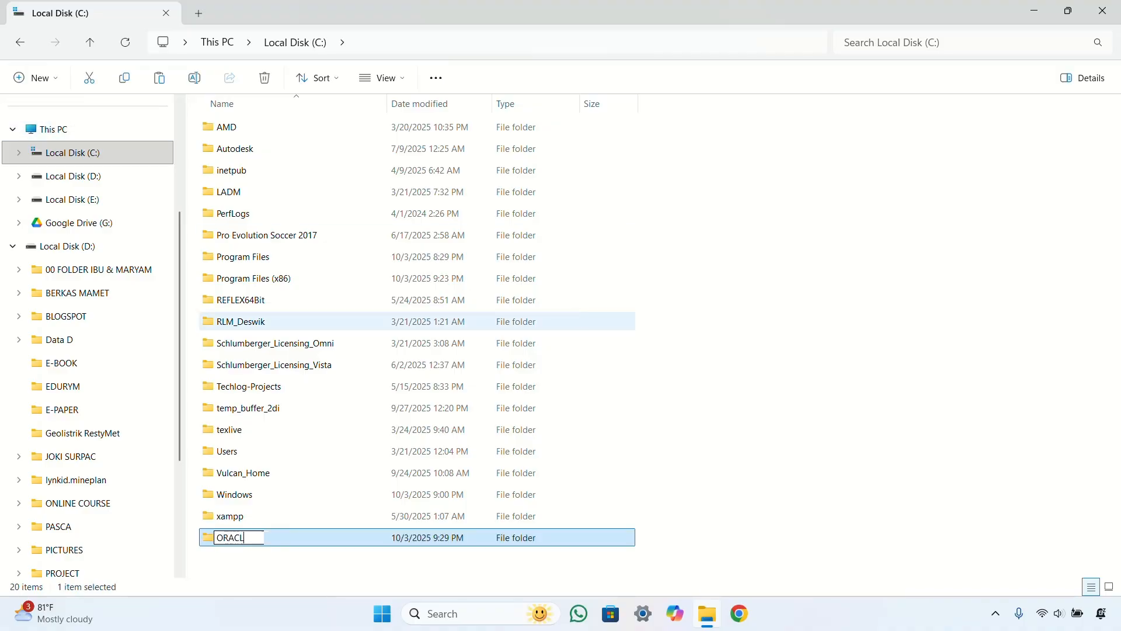
type("E_HOME")
double_click(279, 535)
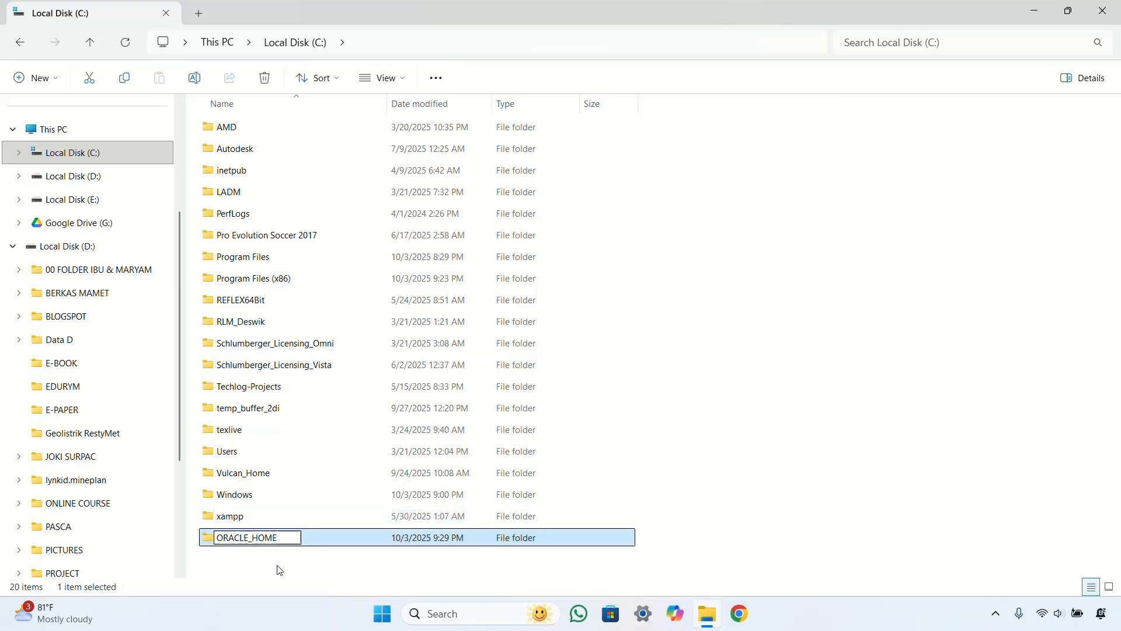
left_click(270, 544)
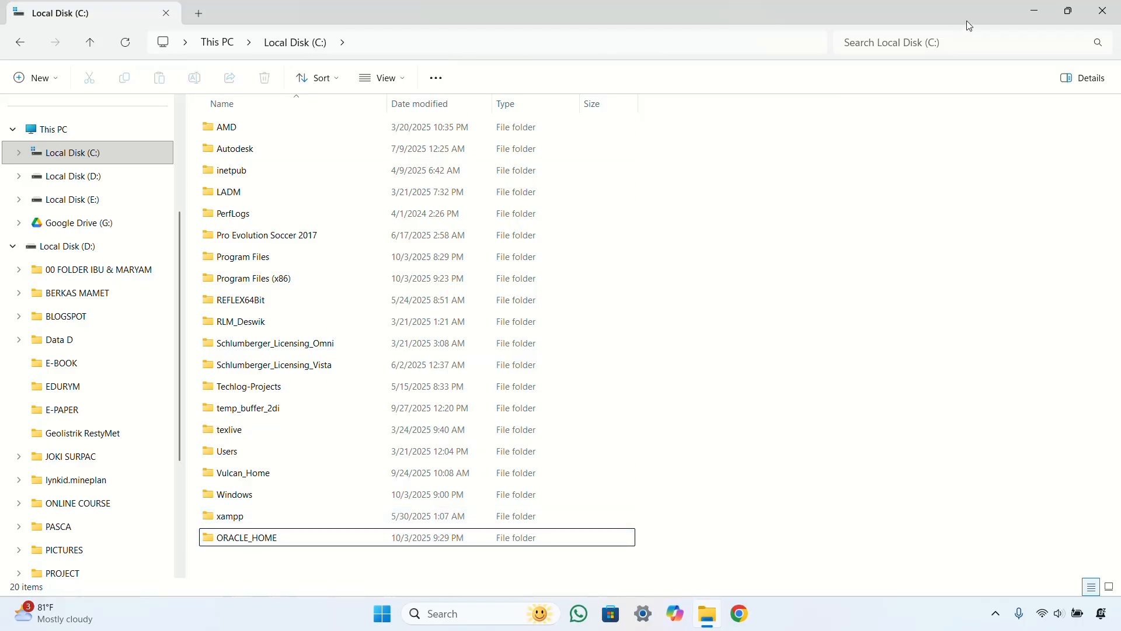
left_click(1103, 10)
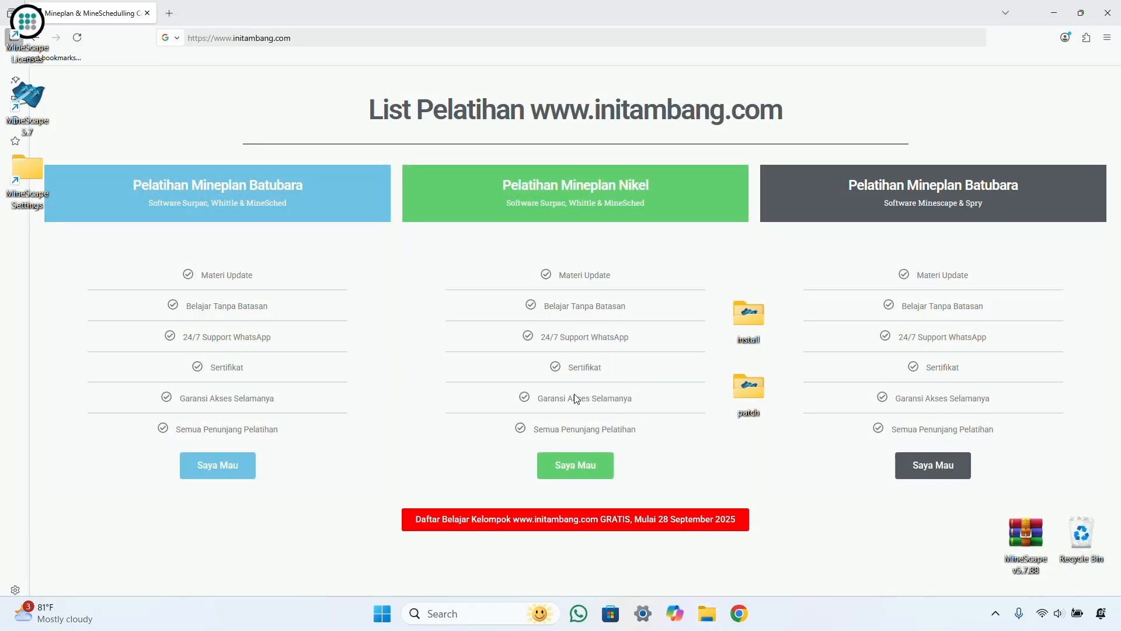
Step: Open the system Environment Variables dialog via a Windows 'environment' search
key("super")
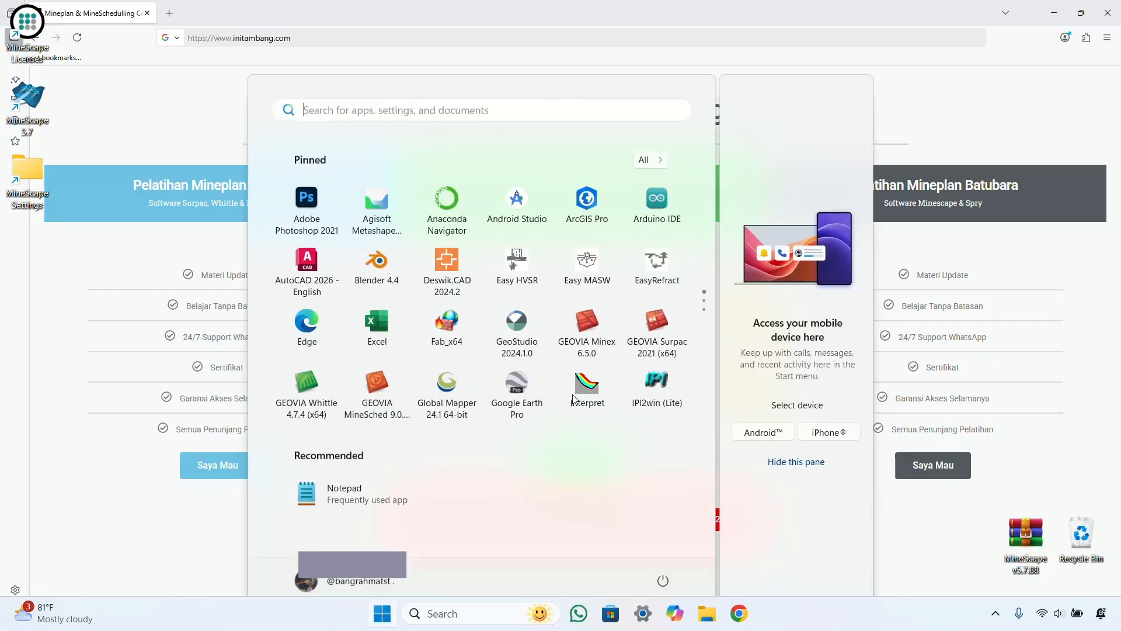
type("envir")
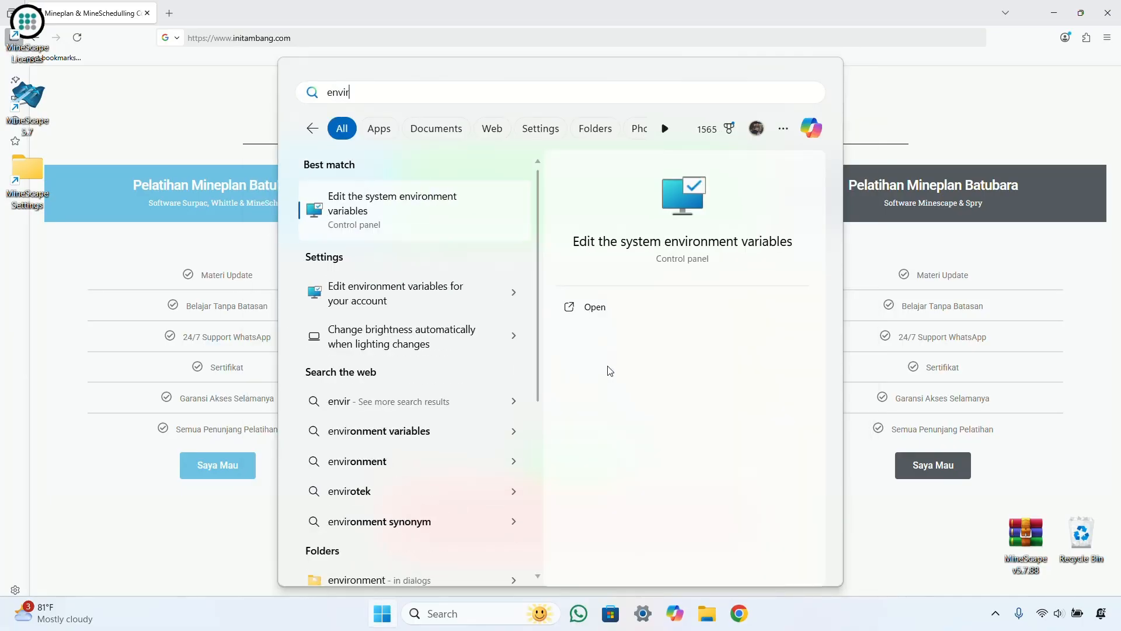
left_click(443, 297)
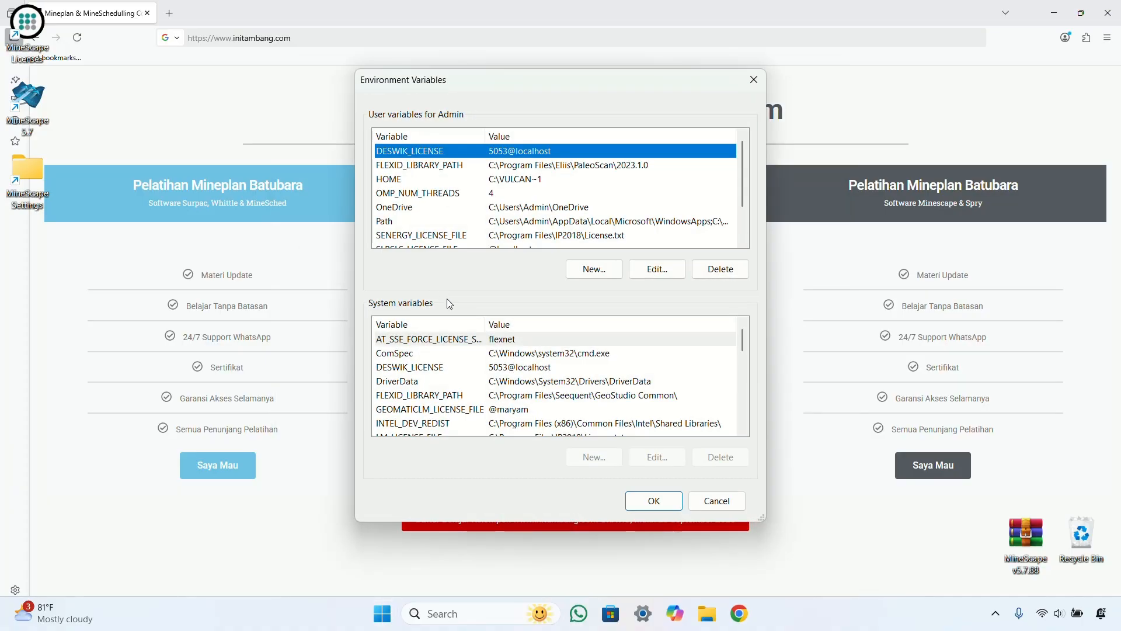
left_click(708, 497)
key("super")
type("enb")
key("BackSpace")
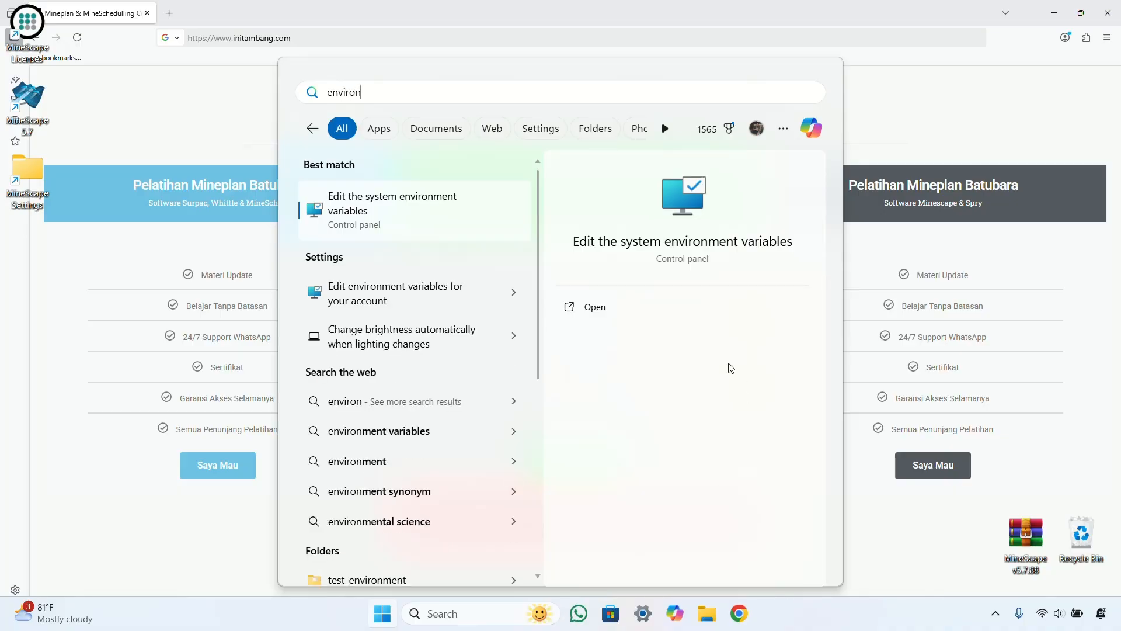
left_click(659, 240)
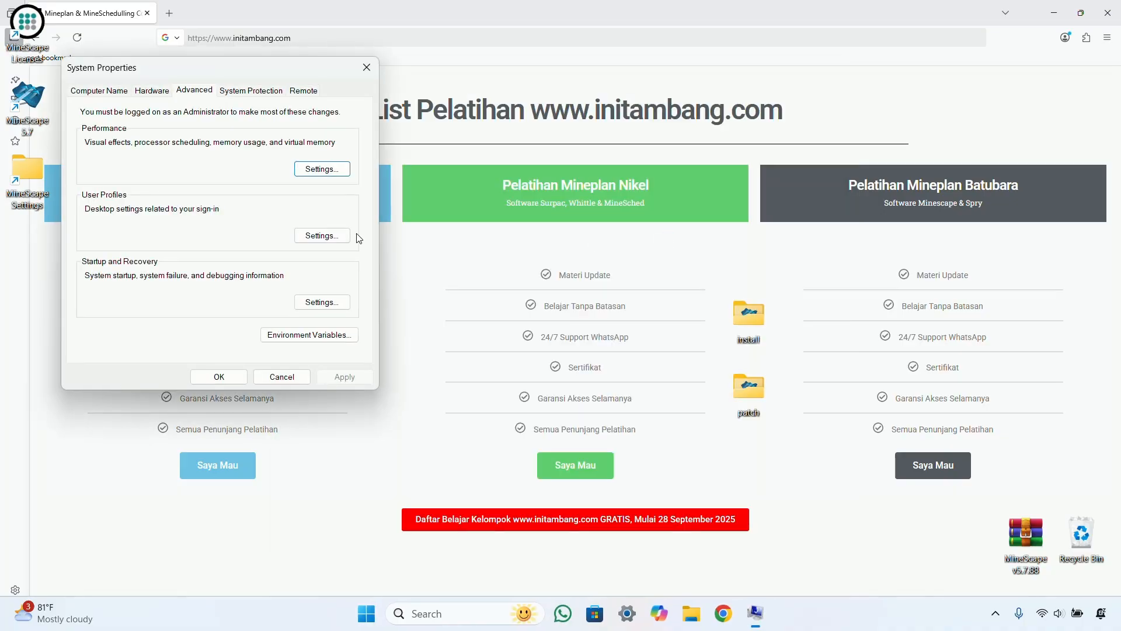
left_click(310, 335)
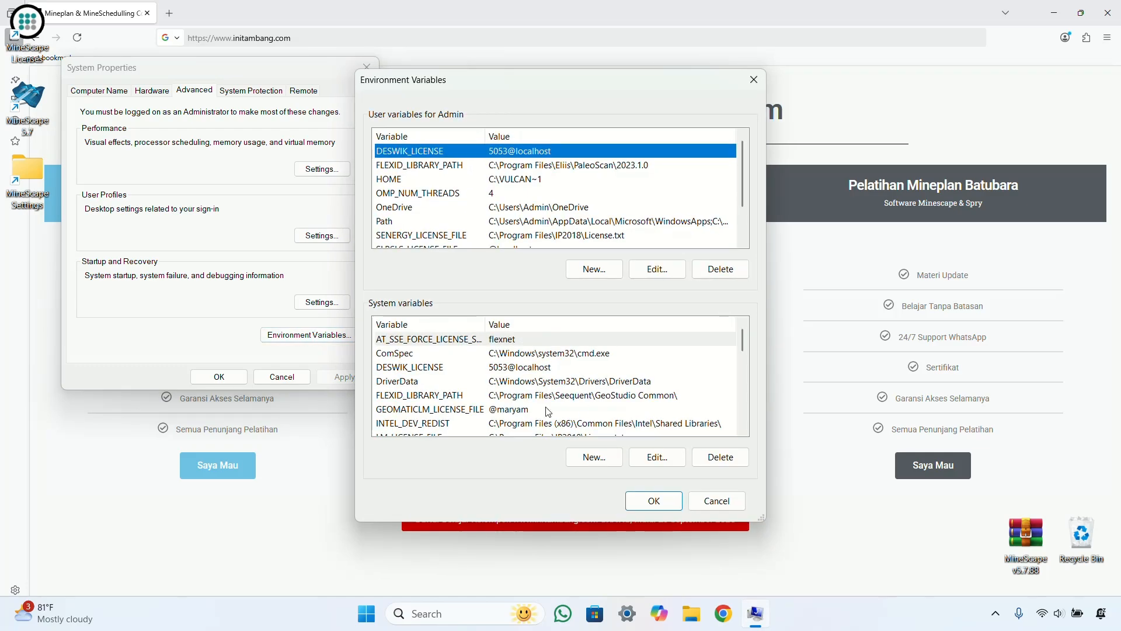
scroll(488, 390, "down", 2)
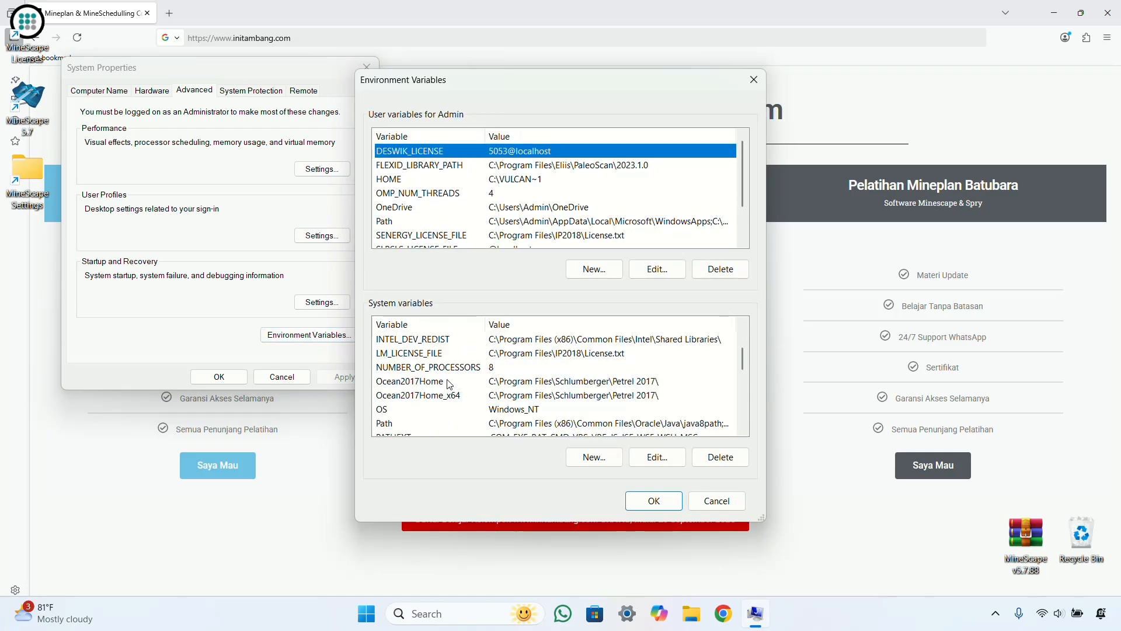
scroll(449, 384, "down", 2)
scroll(411, 374, "up", 2)
Step: Start a new system variable named ORACLE_HOME and browse for its directory
left_click(594, 456)
type("ORACLE_HOME")
left_click(426, 341)
scroll(512, 321, "down", 2)
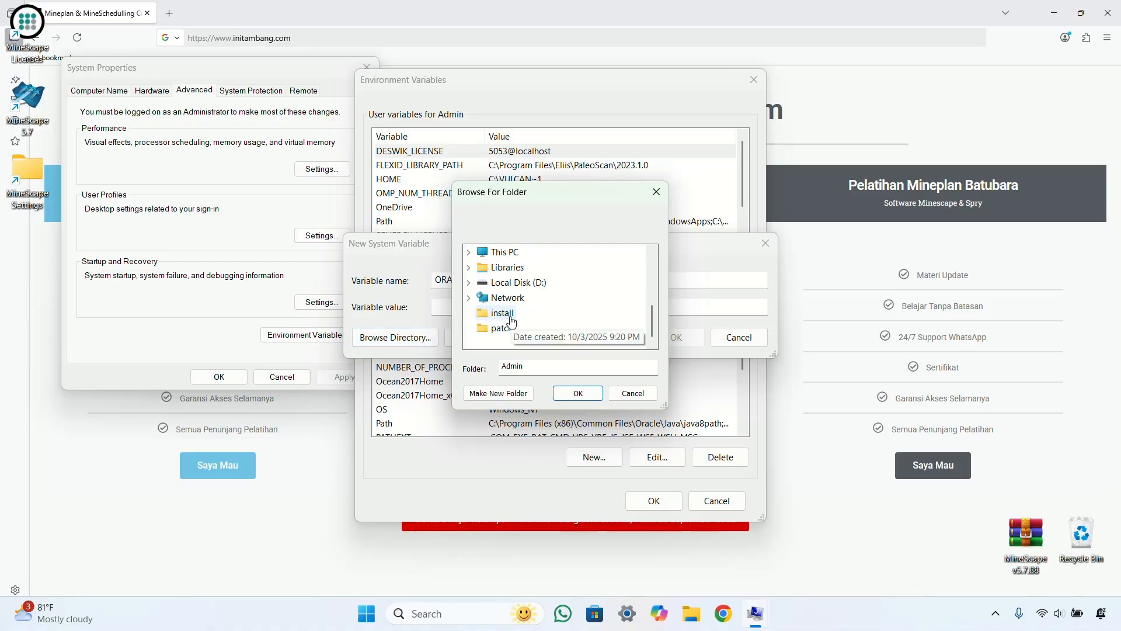
scroll(508, 304, "up", 2)
scroll(503, 292, "down", 1)
Step: Set ORACLE_HOME's value to C:\ORACLE_HOME and confirm all three dialogs with OK
left_click(503, 296)
left_click(505, 286)
scroll(559, 303, "down", 2)
scroll(555, 304, "up", 2)
left_click(543, 328)
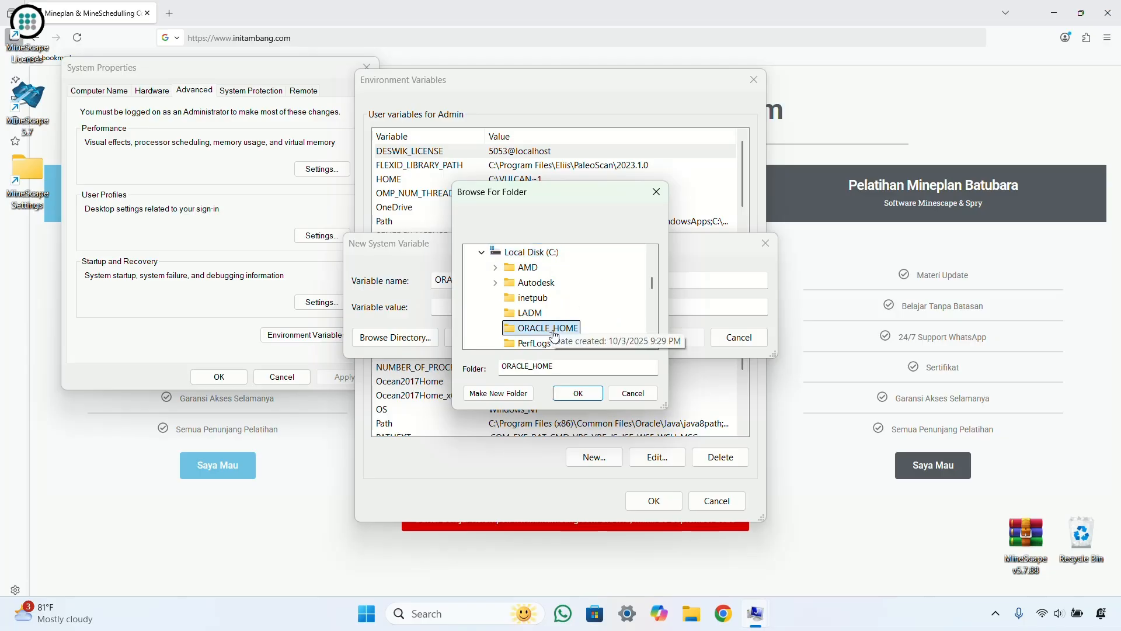
left_click(579, 393)
left_click(672, 338)
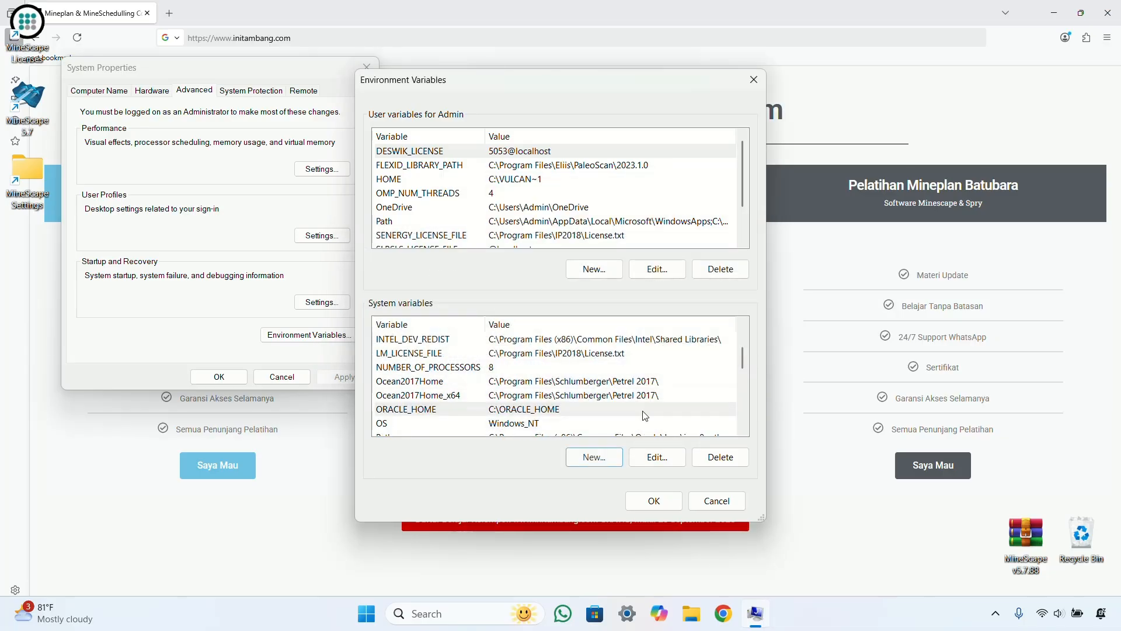
left_click(634, 499)
left_click(219, 377)
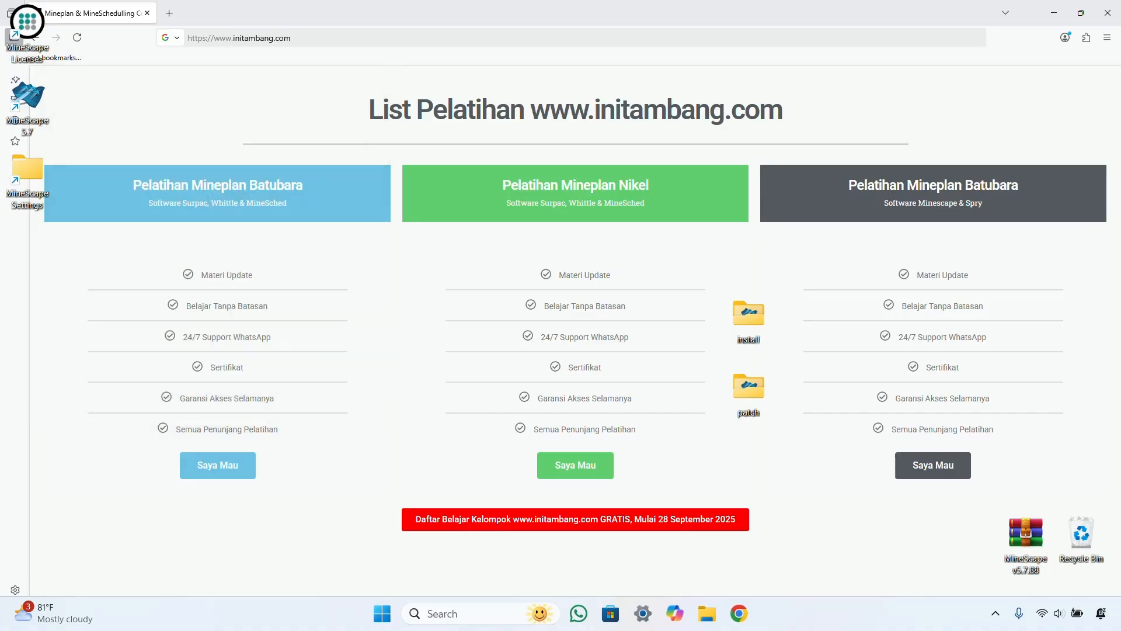
Step: Create a folder named 'Minescape Default' in Documents and close File Explorer
left_click(706, 612)
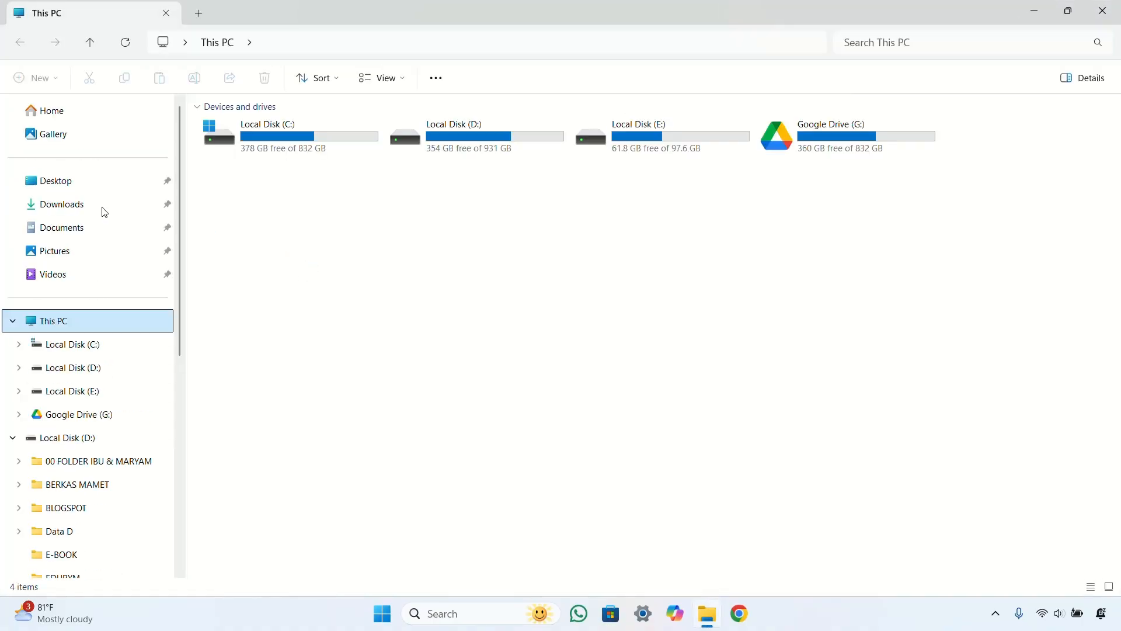
left_click(69, 229)
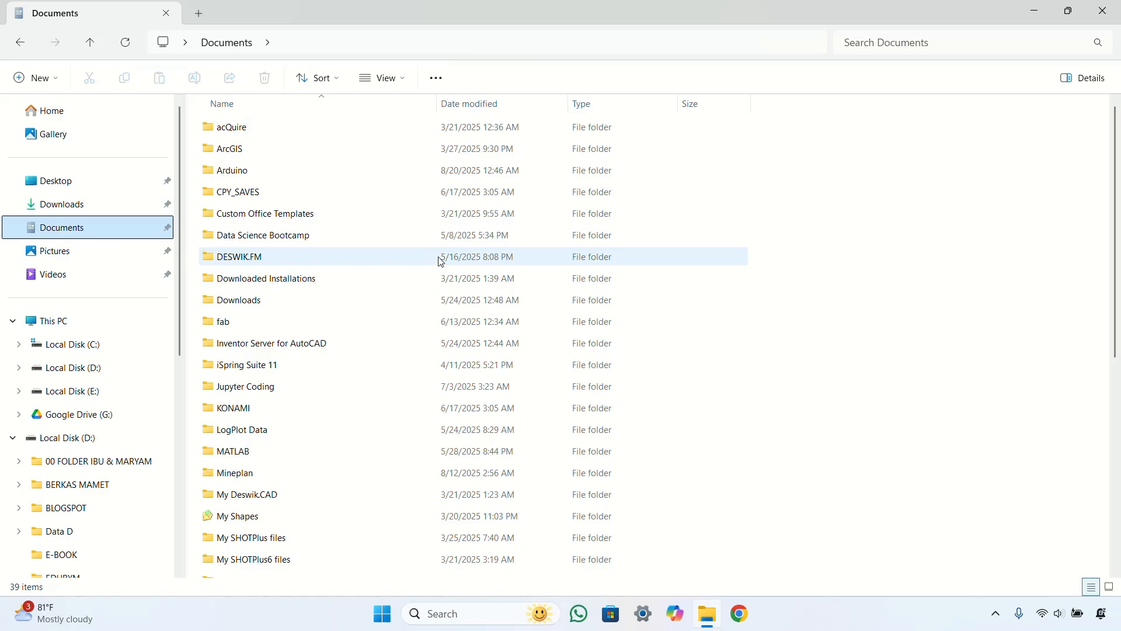
scroll(441, 261, "down", 2)
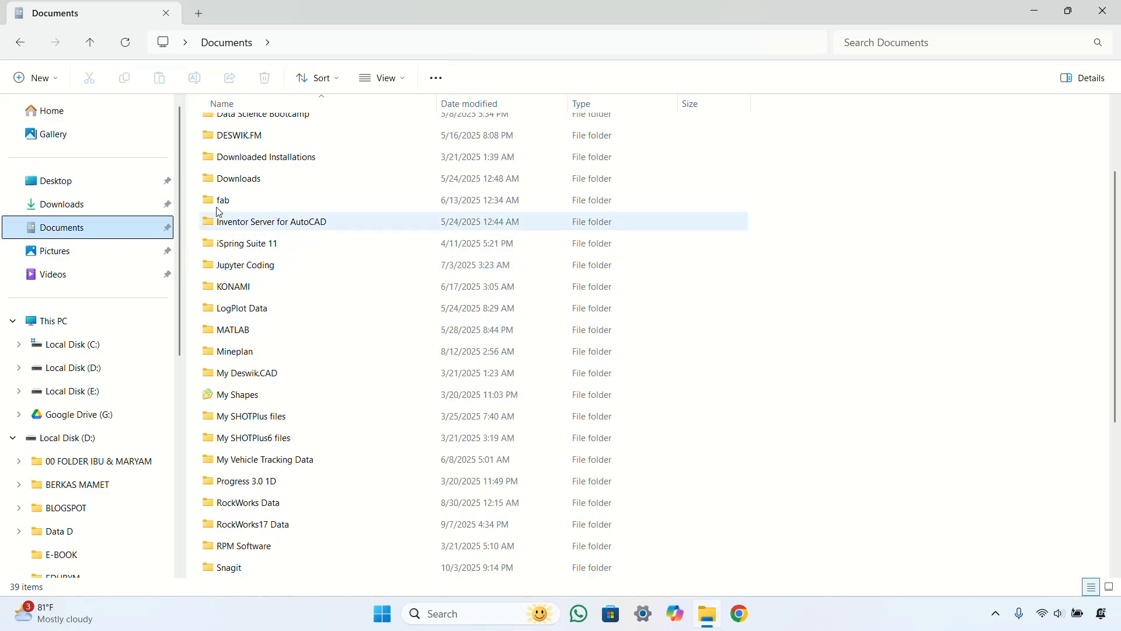
left_click(32, 78)
left_click(50, 111)
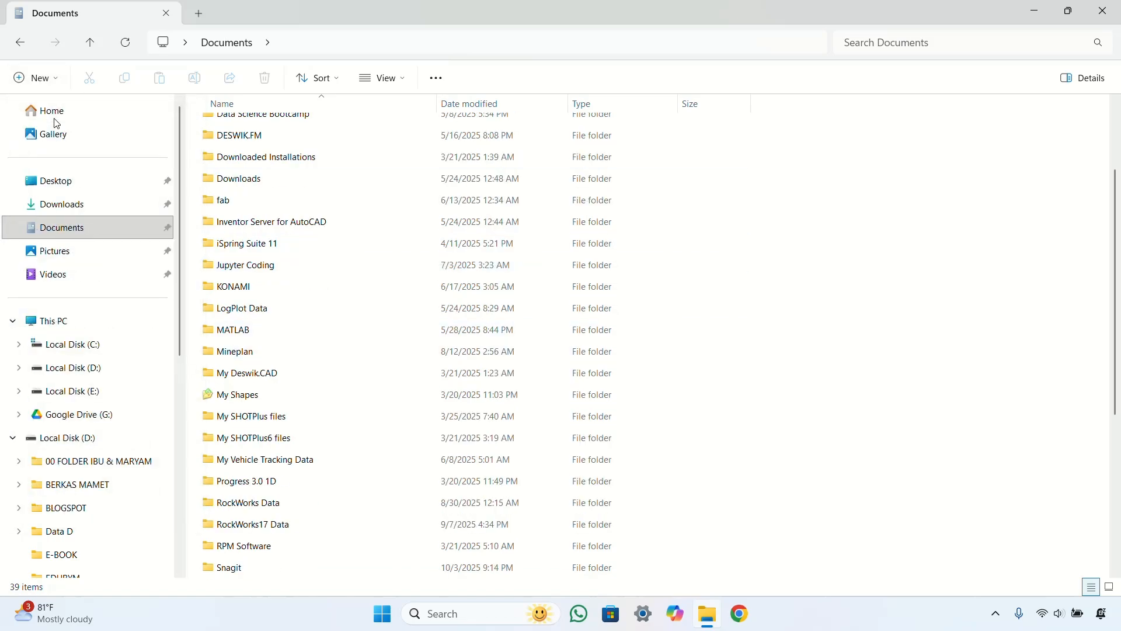
type("Mine")
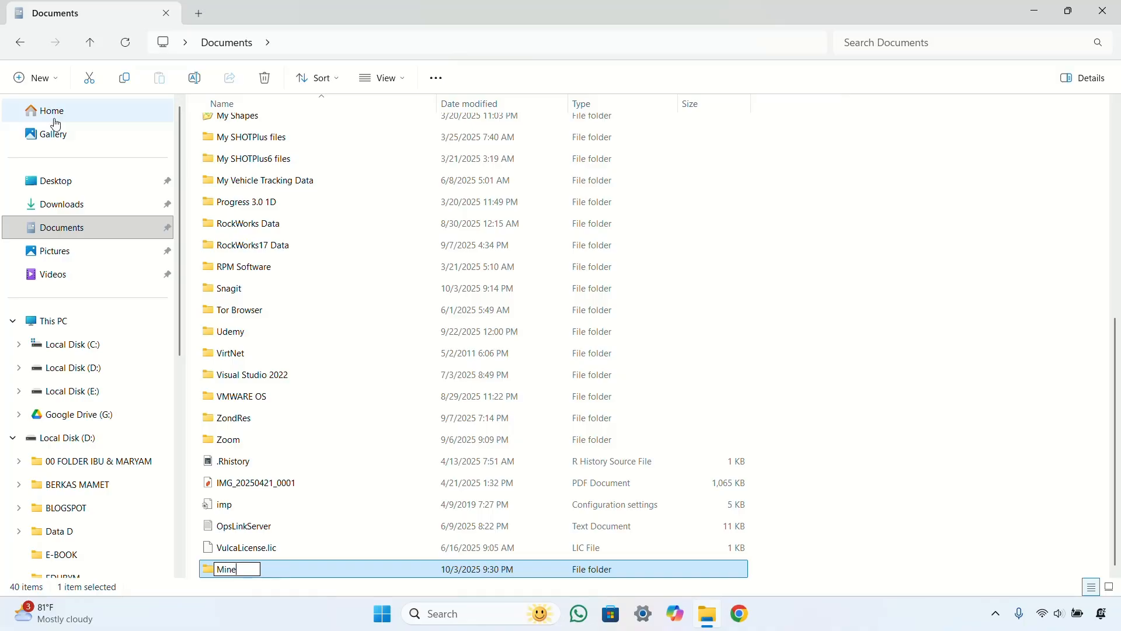
type("scape Default")
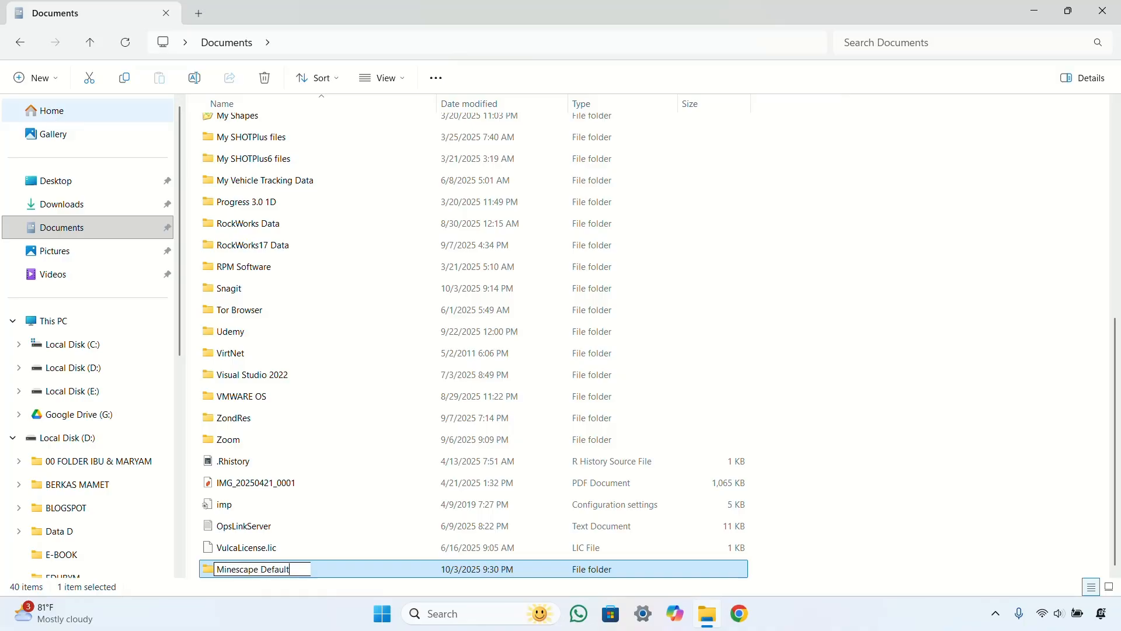
key("Return")
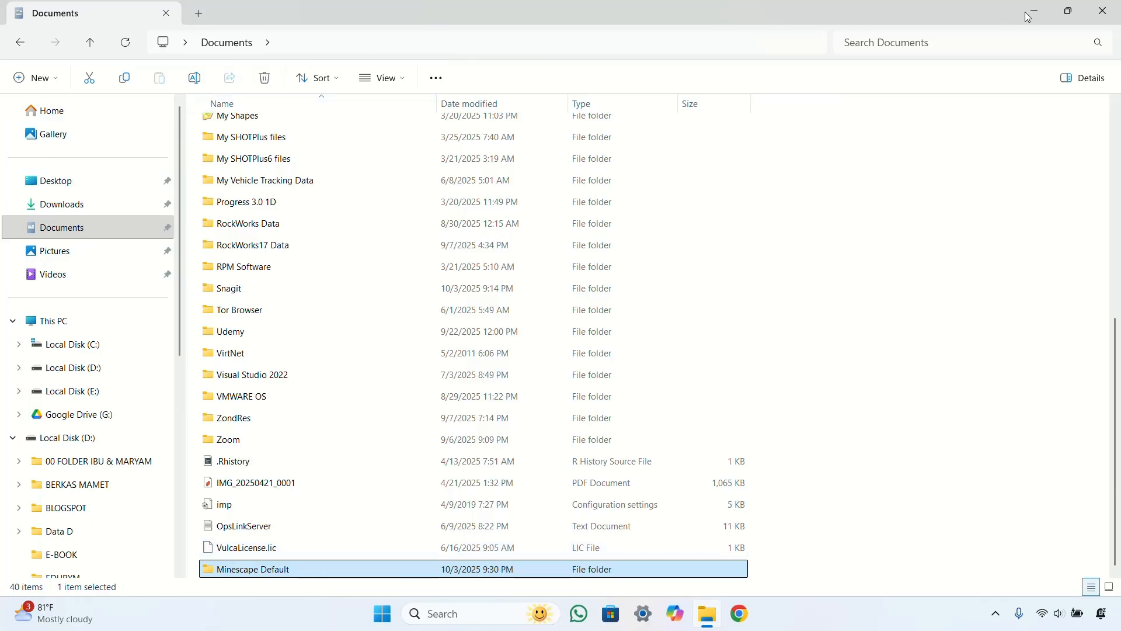
left_click(1103, 11)
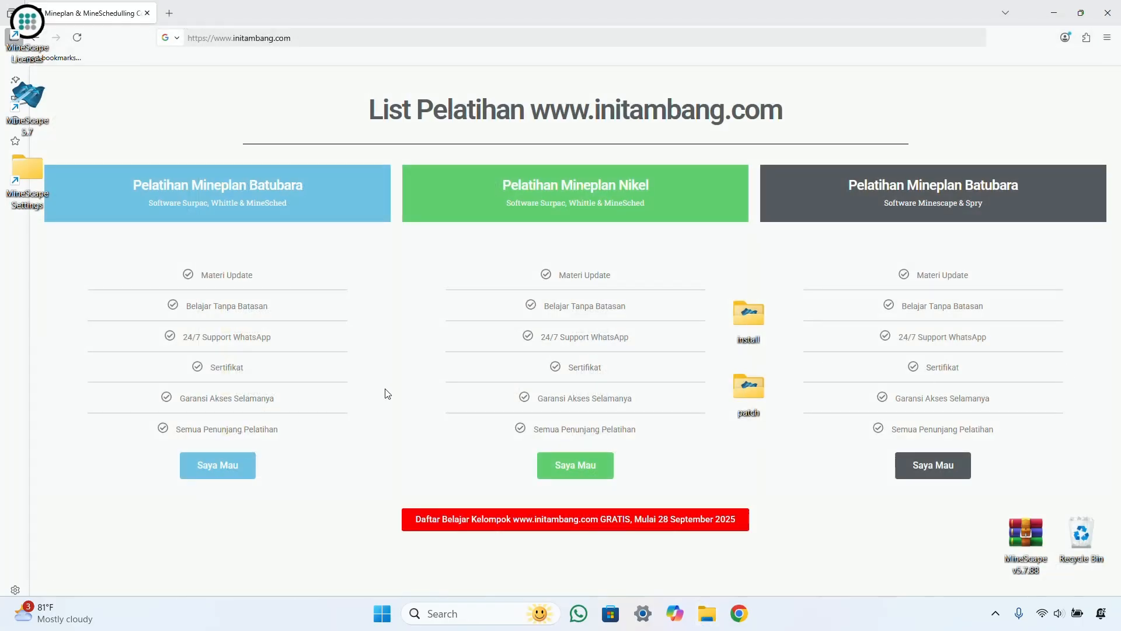
Step: Launch MineScape 5.7 from its desktop shortcut
left_click(383, 613)
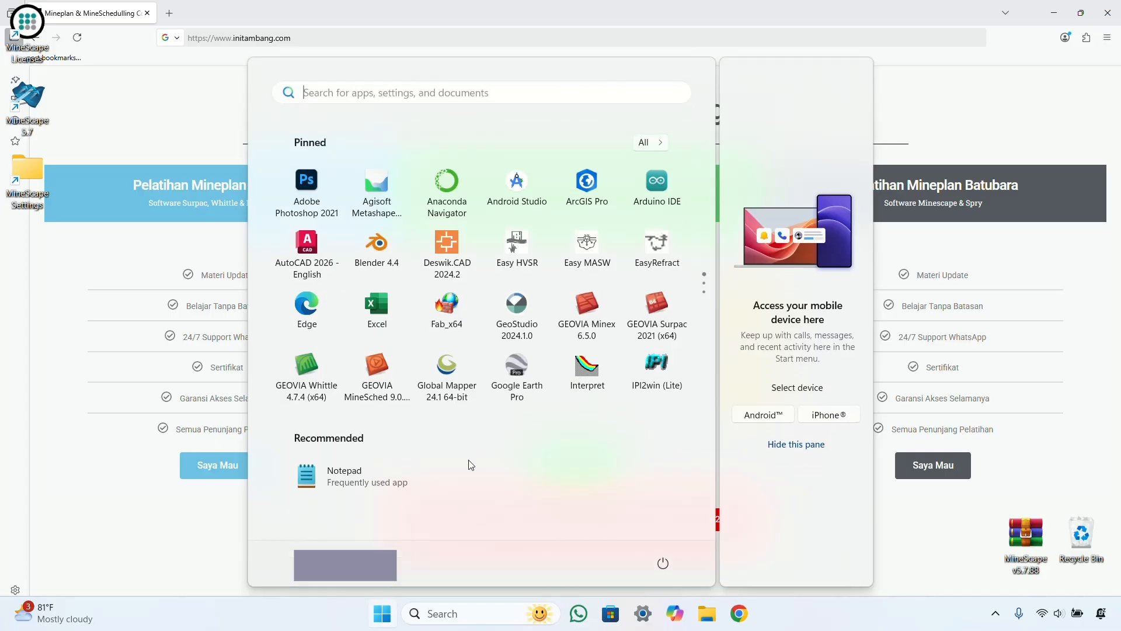
left_click(994, 337)
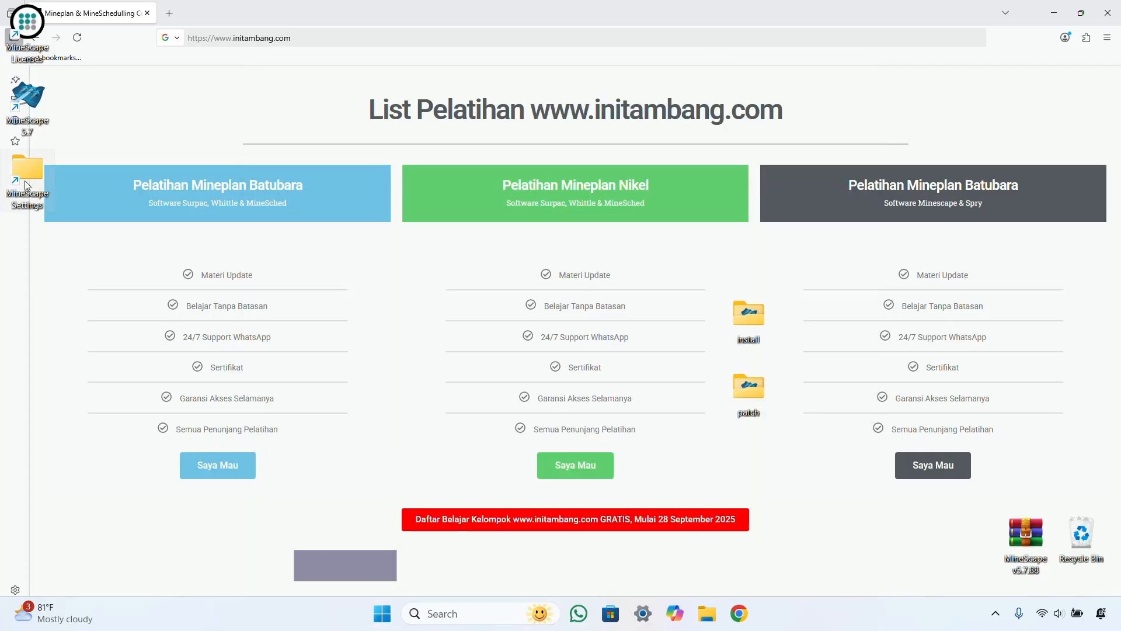
double_click(33, 114)
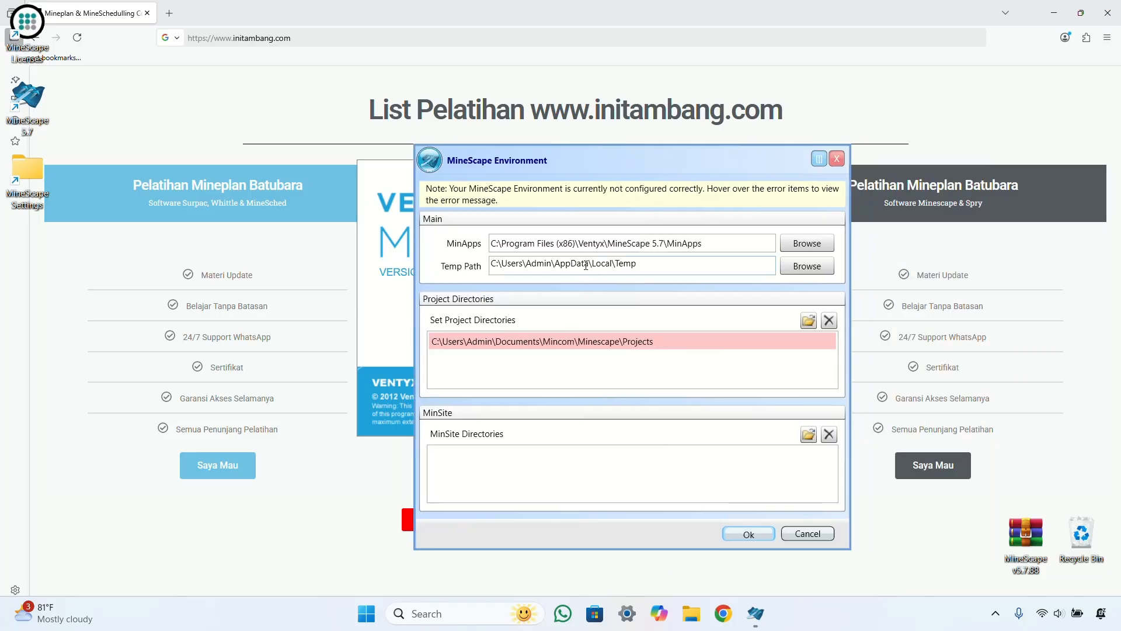
Step: Replace the invalid project directory with Documents\Minescape Default and accept the MineScape Environment settings
mouse_move(681, 346)
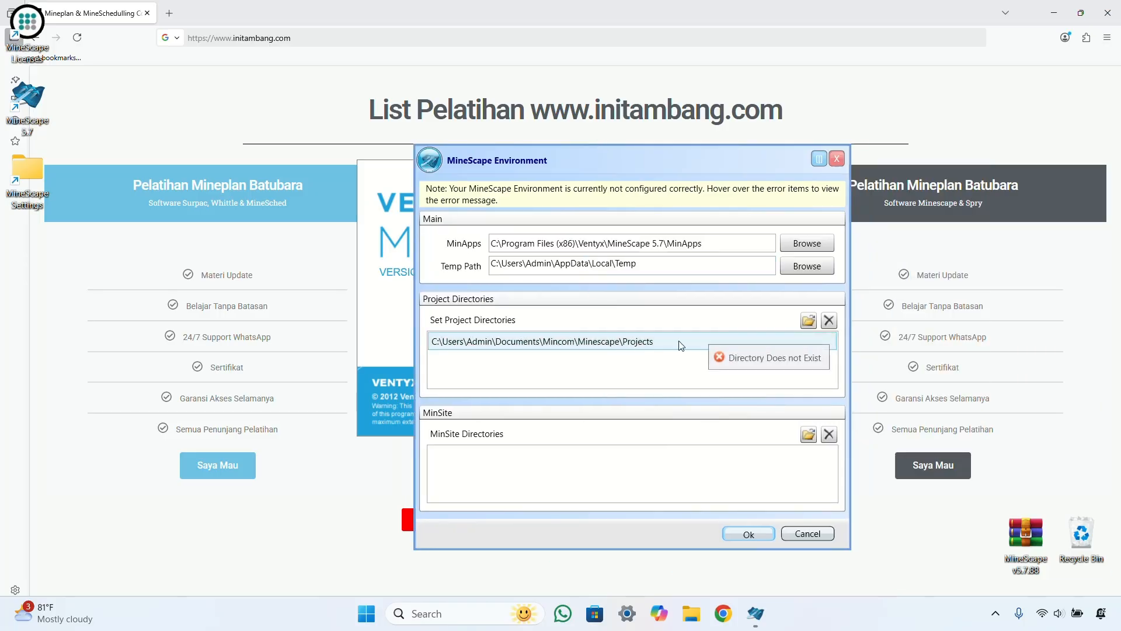
left_click(829, 321)
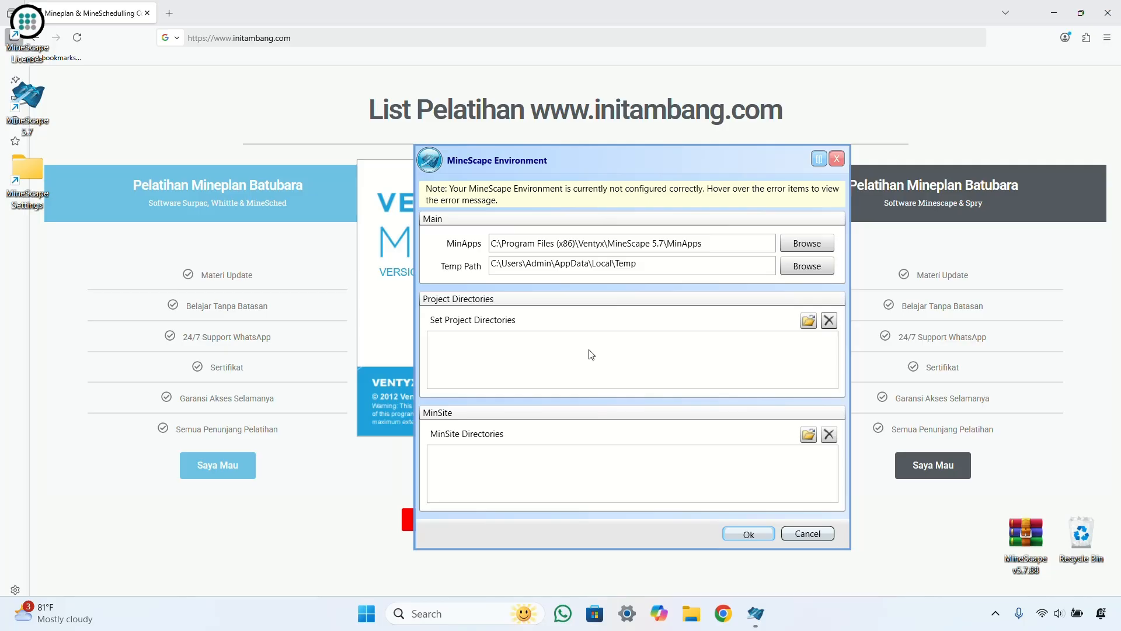
left_click(808, 321)
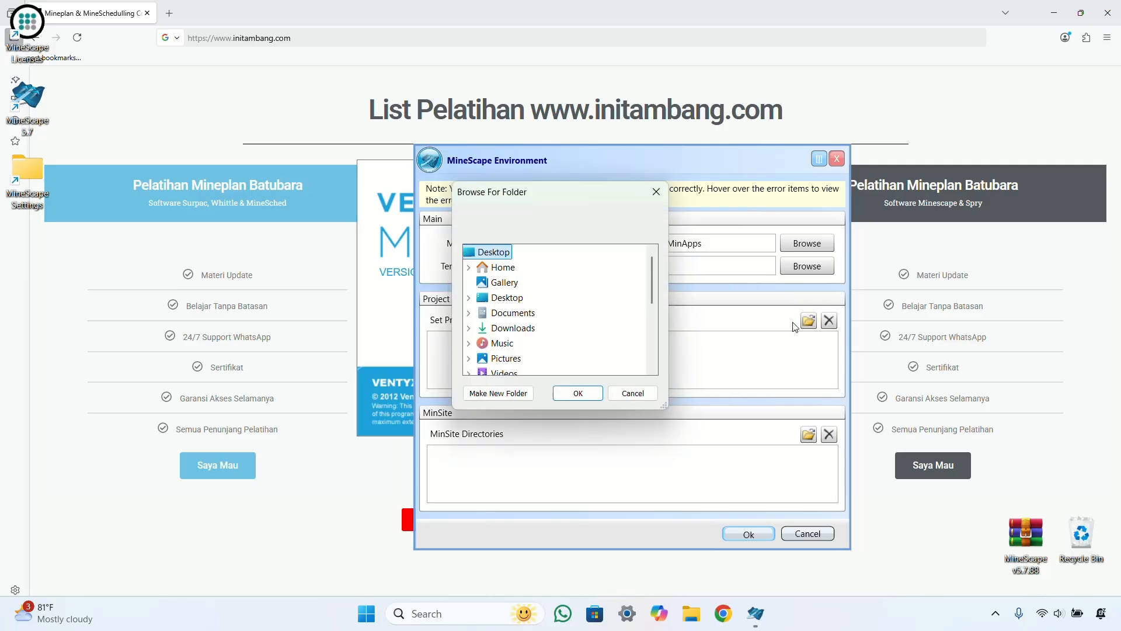
double_click(513, 313)
scroll(561, 310, "down", 2)
scroll(575, 310, "down", 2)
left_click(570, 343)
left_click(578, 393)
left_click(606, 353)
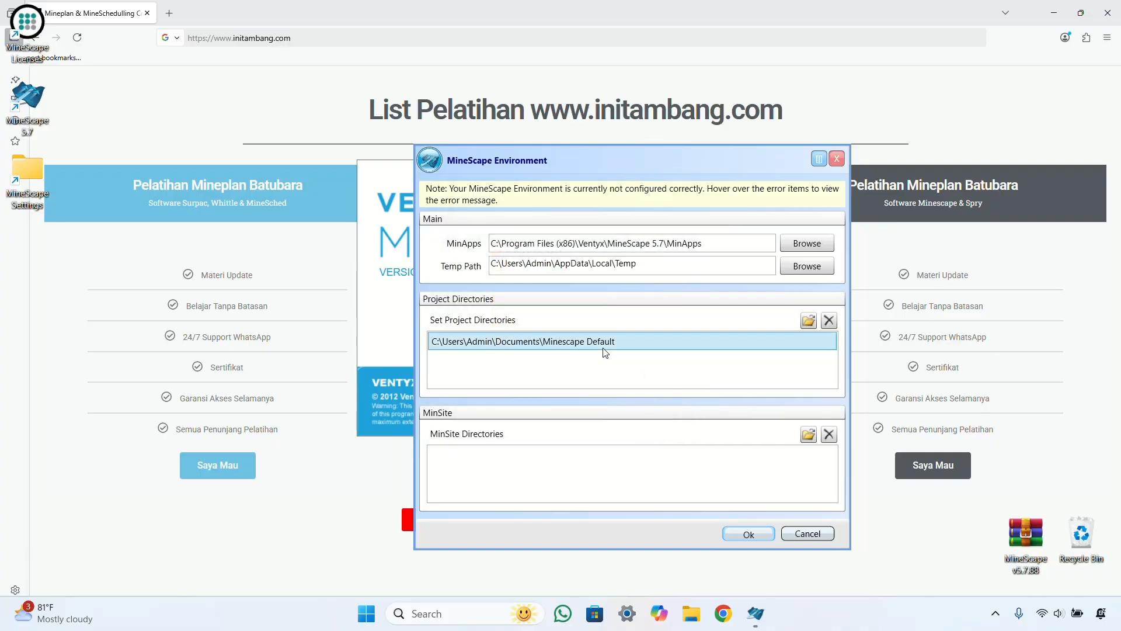
left_click(756, 534)
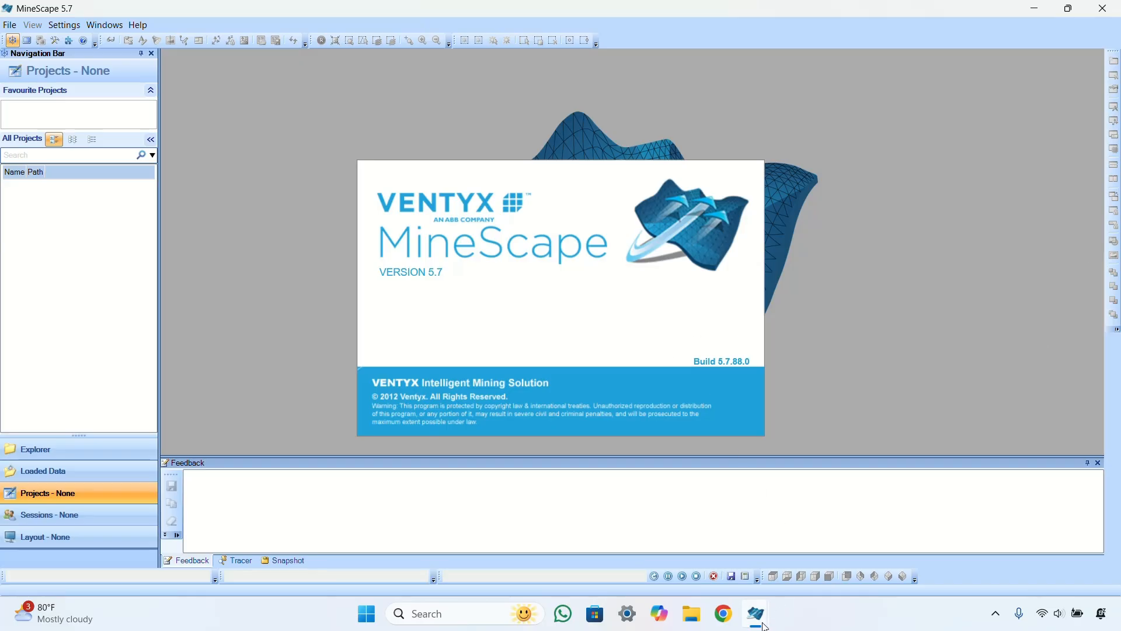
Step: Minimize the unresponsive MineScape window and restore the loaded MineScape 5.7 window from the taskbar
mouse_move(765, 626)
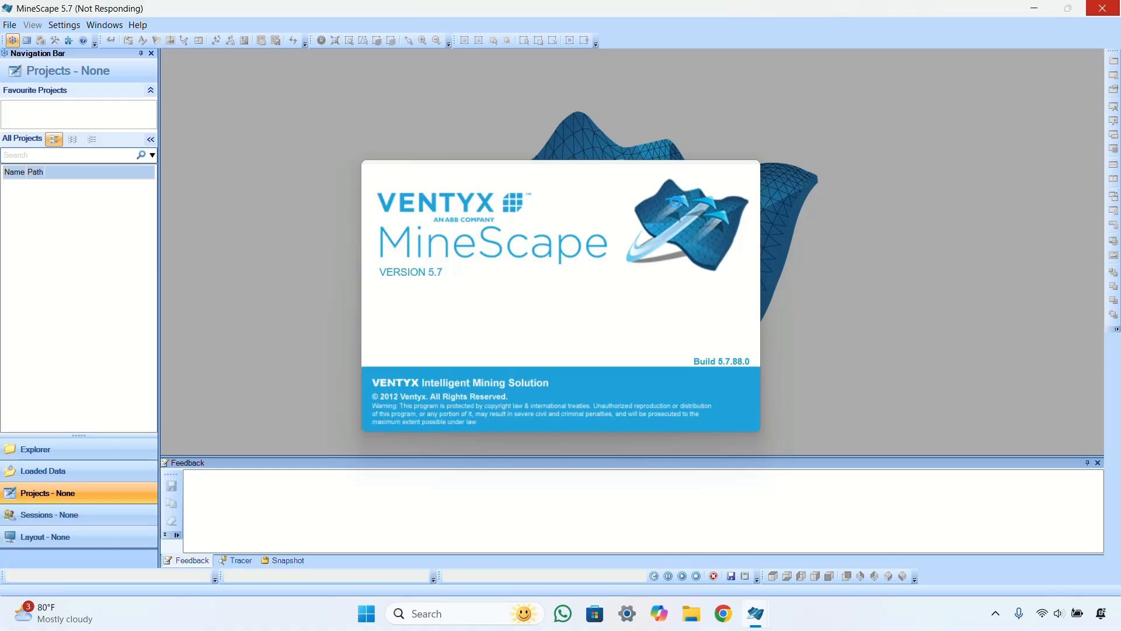
left_click(1035, 11)
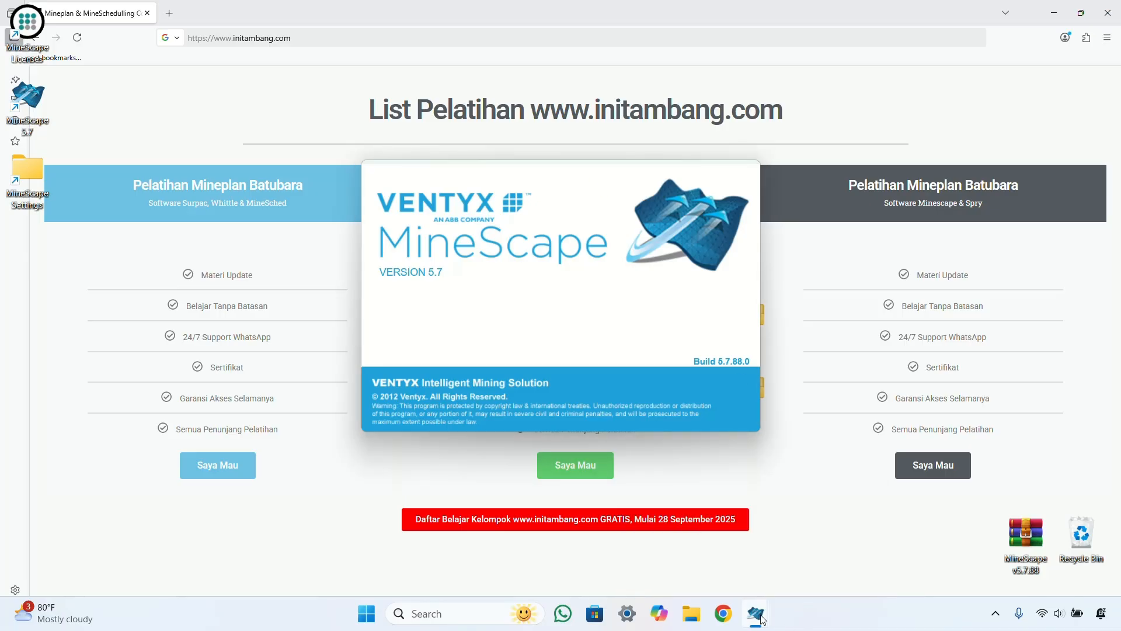
left_click(790, 572)
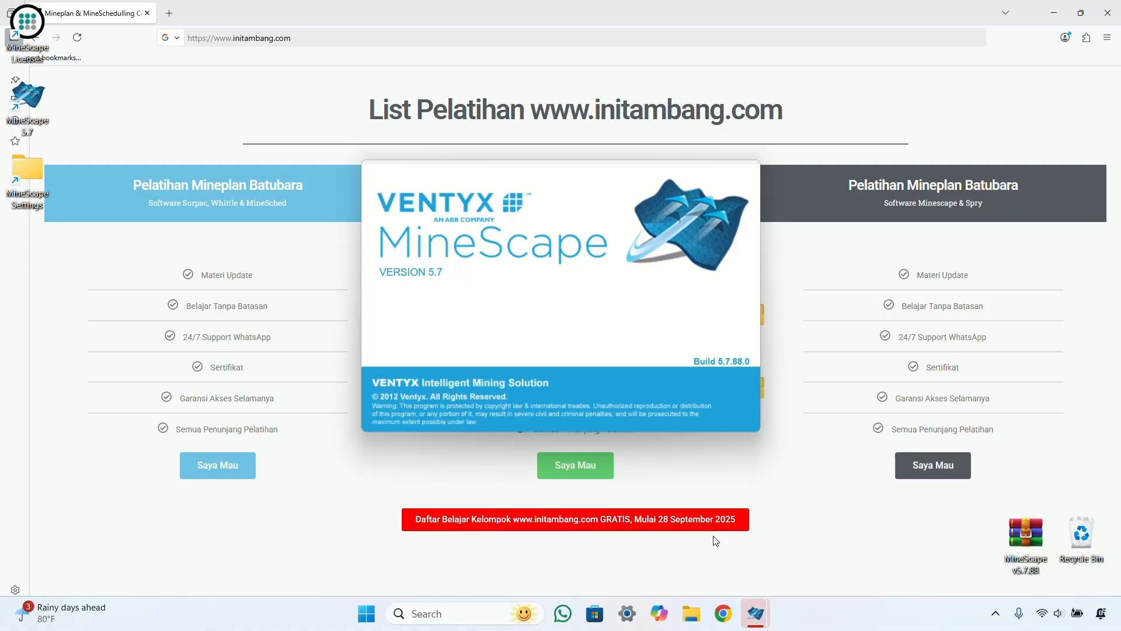
left_click(804, 548)
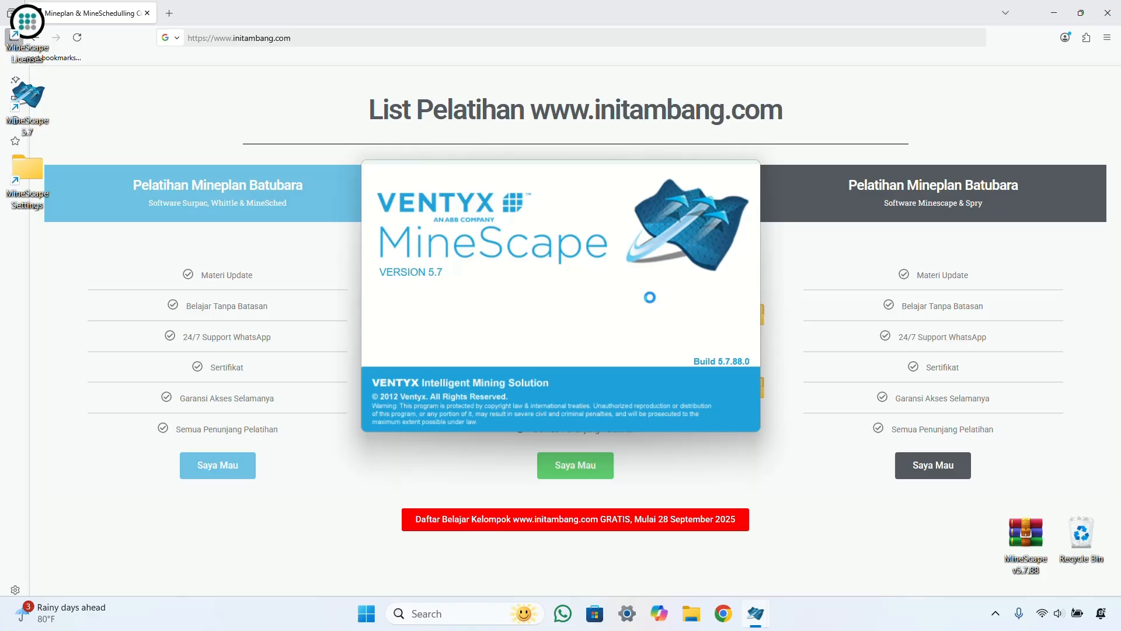
mouse_move(746, 623)
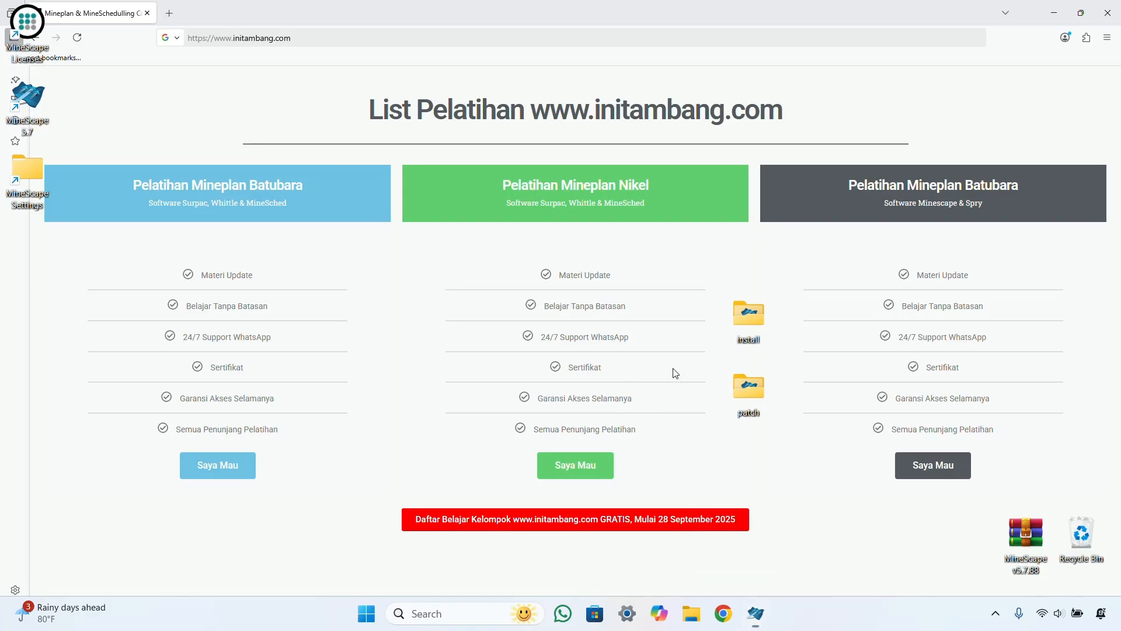
left_click(756, 613)
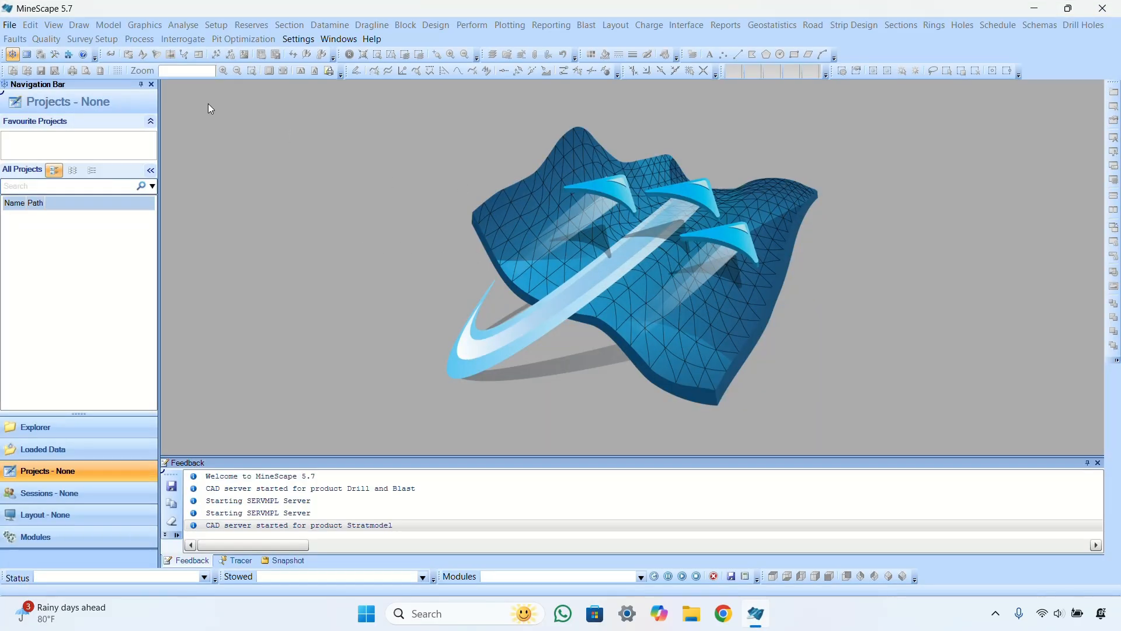
left_click(10, 25)
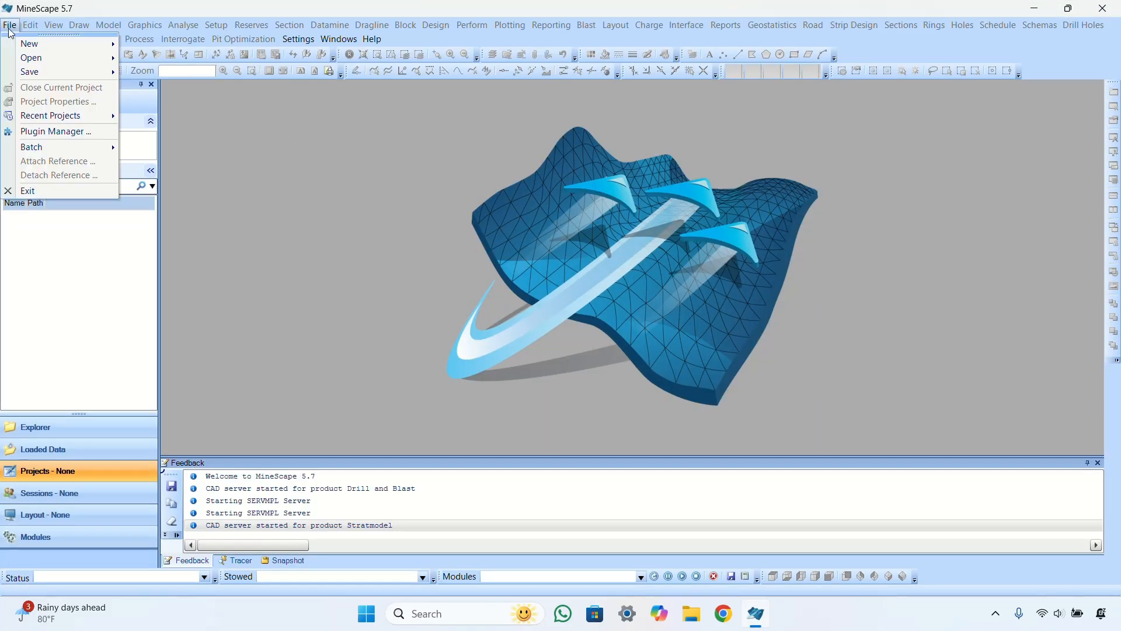
left_click(46, 132)
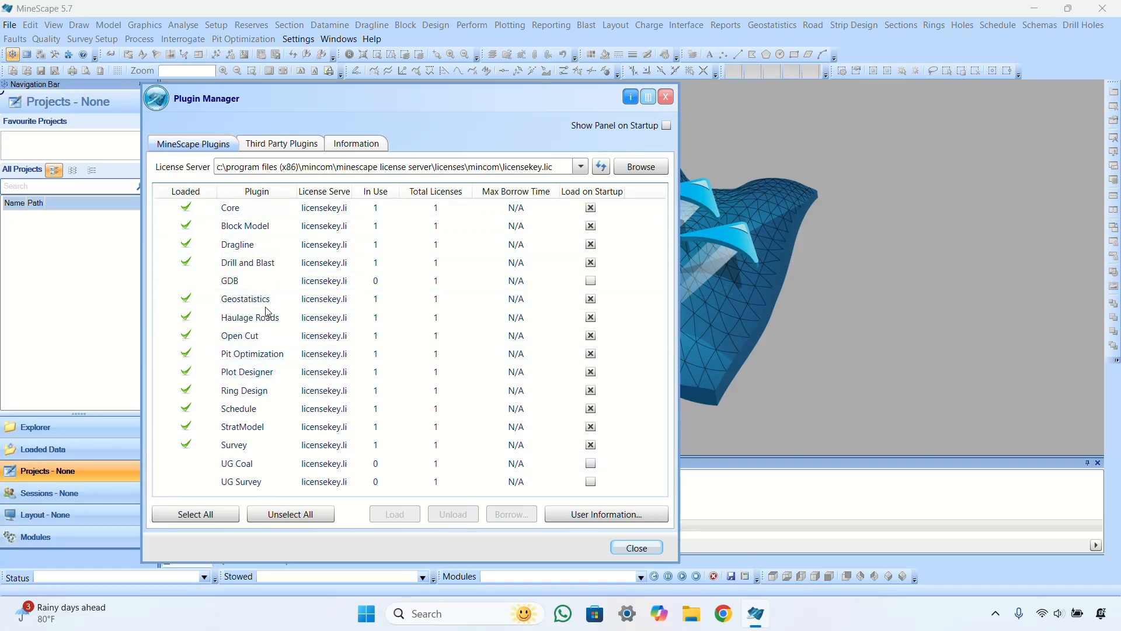
left_click(267, 144)
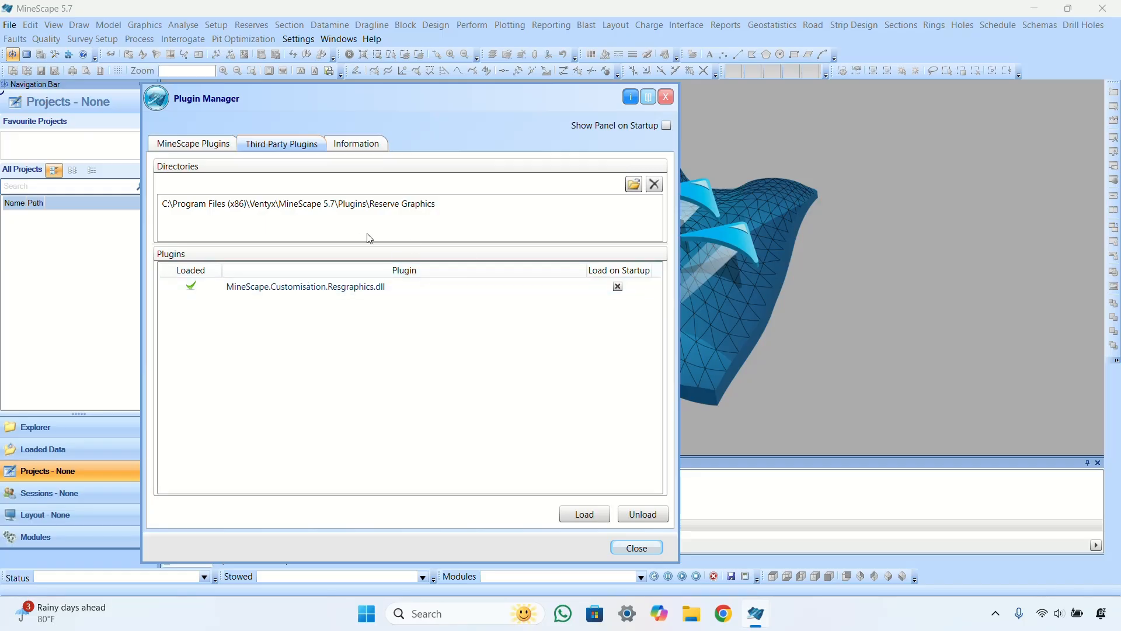
left_click(376, 206)
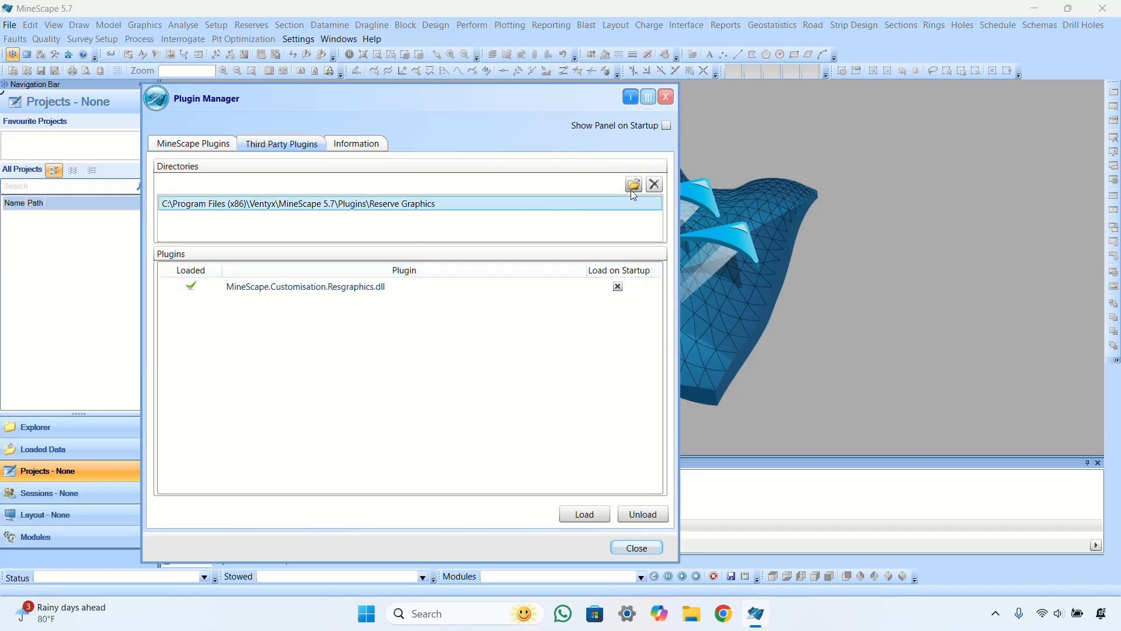
left_click(620, 289)
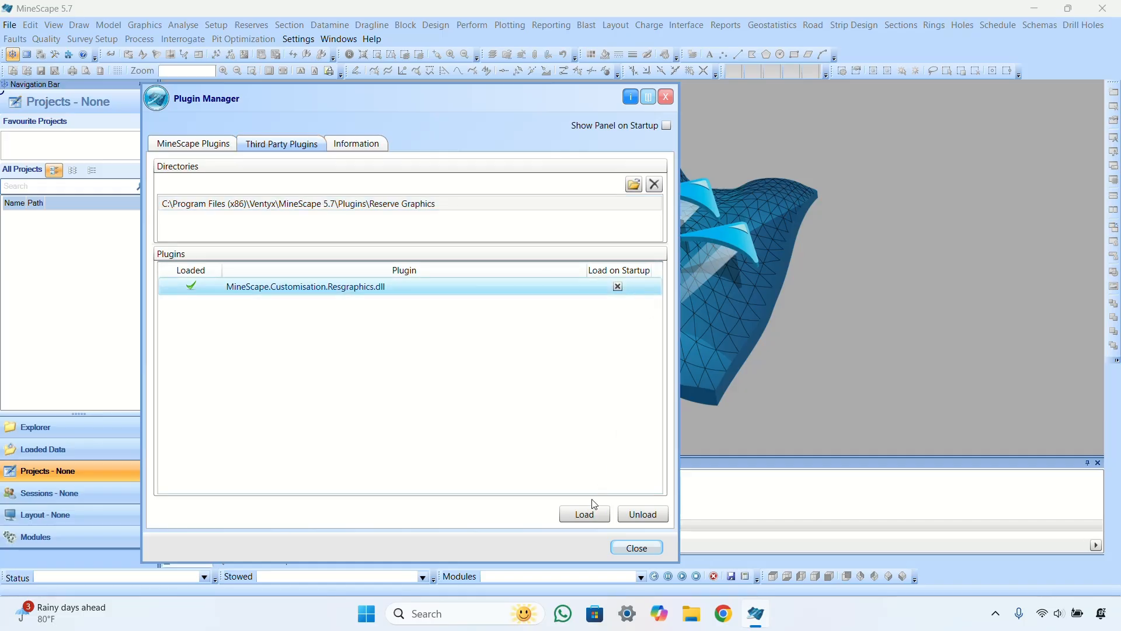
left_click(582, 513)
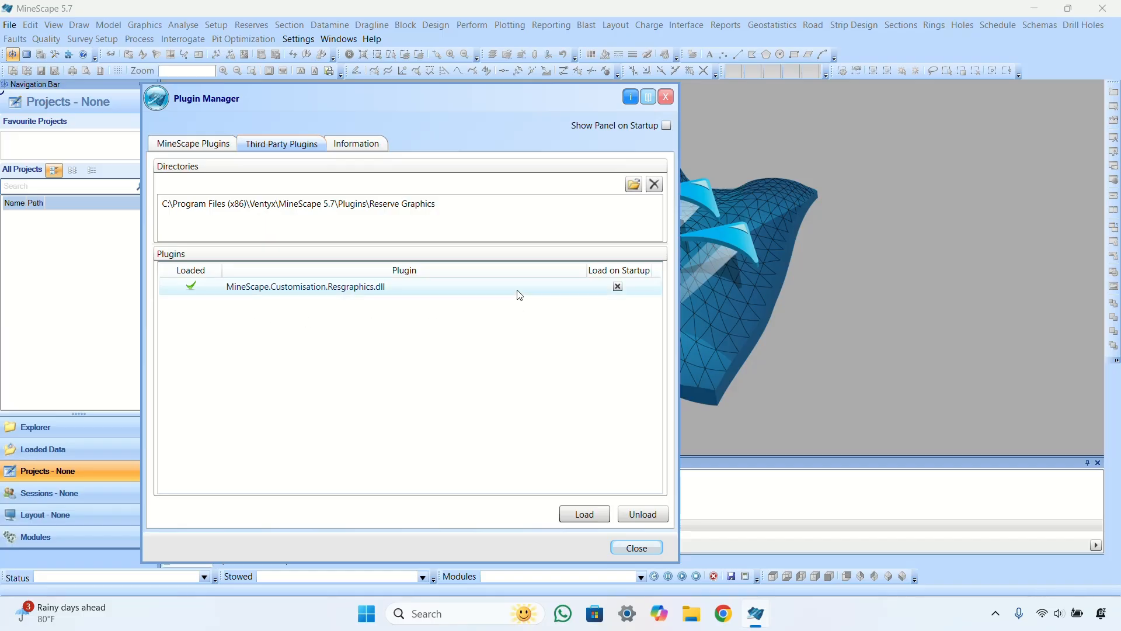
left_click(377, 145)
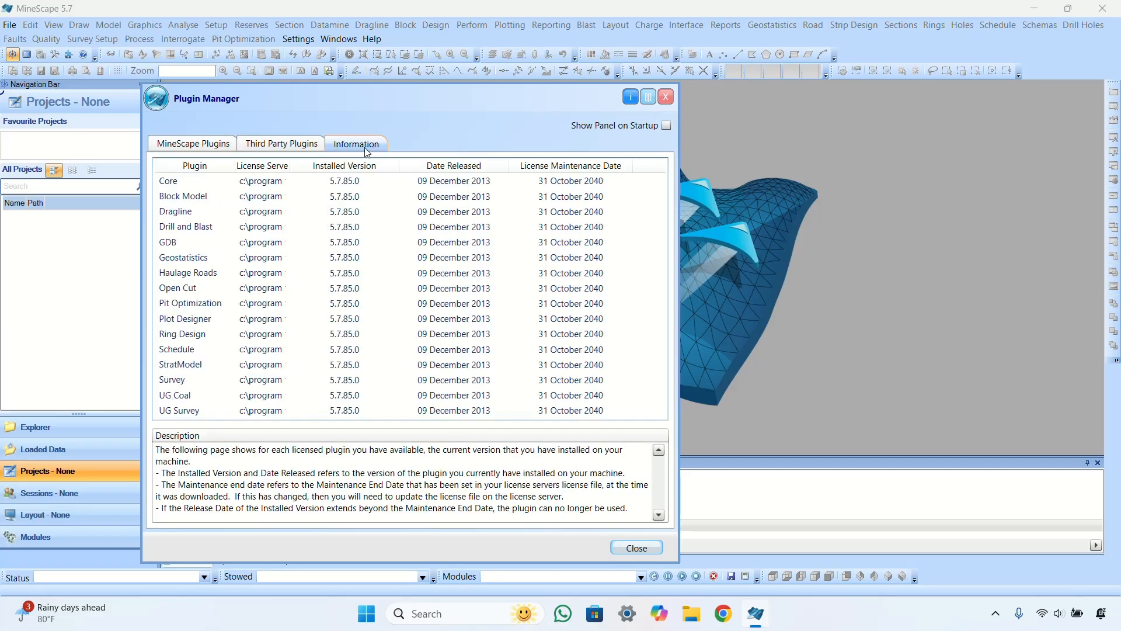
left_click(282, 144)
left_click(199, 145)
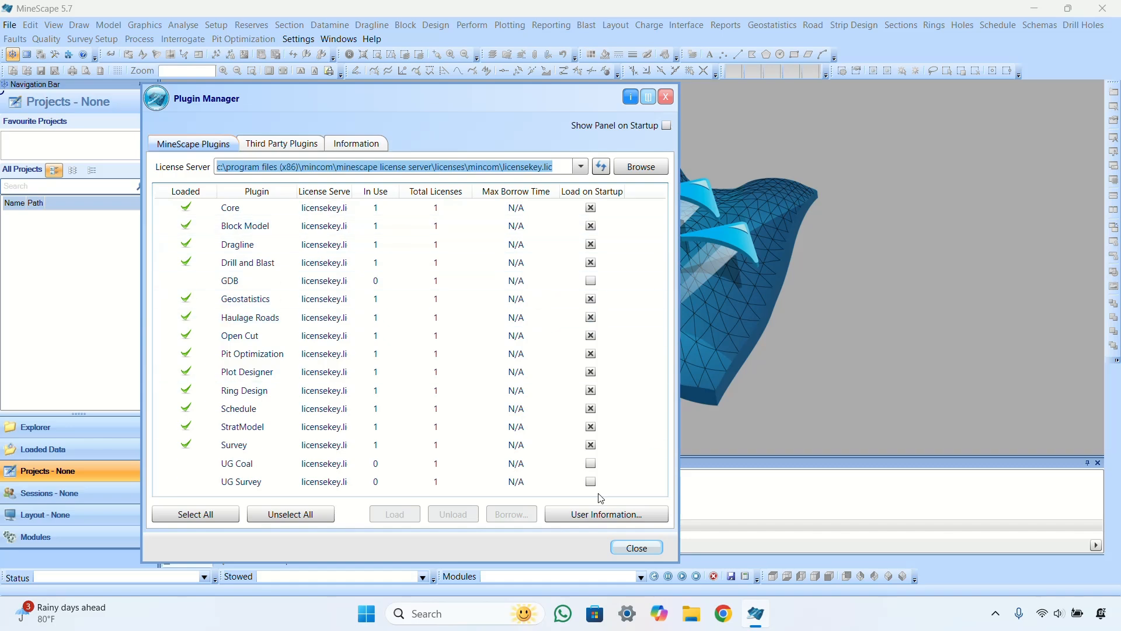
left_click(637, 548)
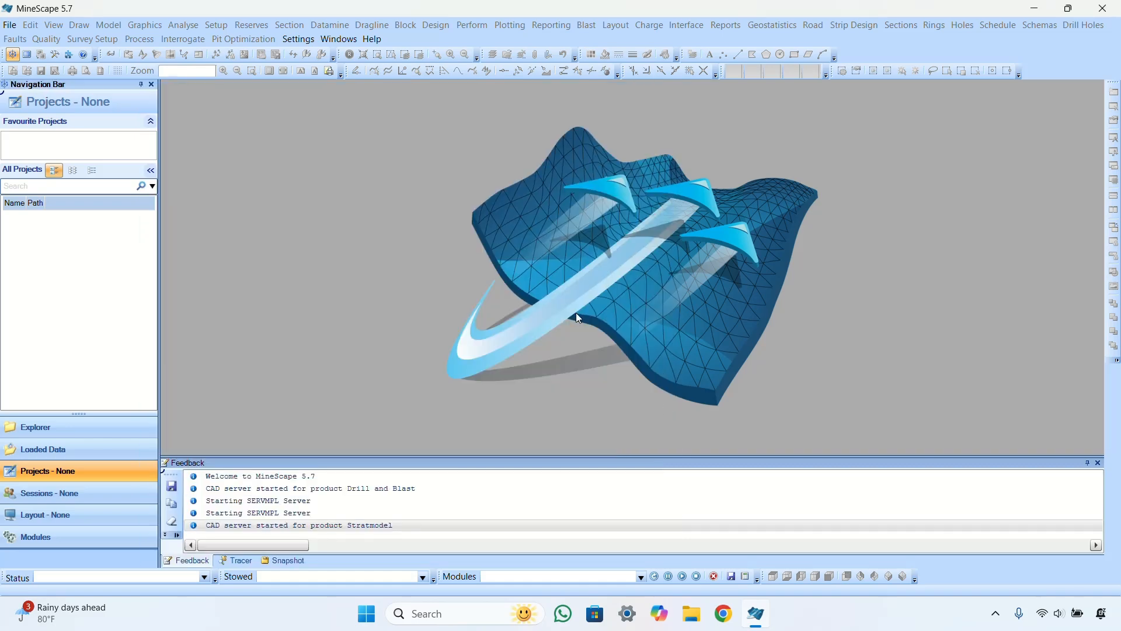
Step: Create NewProject via File > New > Project with its path set to Minescape Default
left_click(11, 25)
mouse_move(26, 42)
left_click(178, 50)
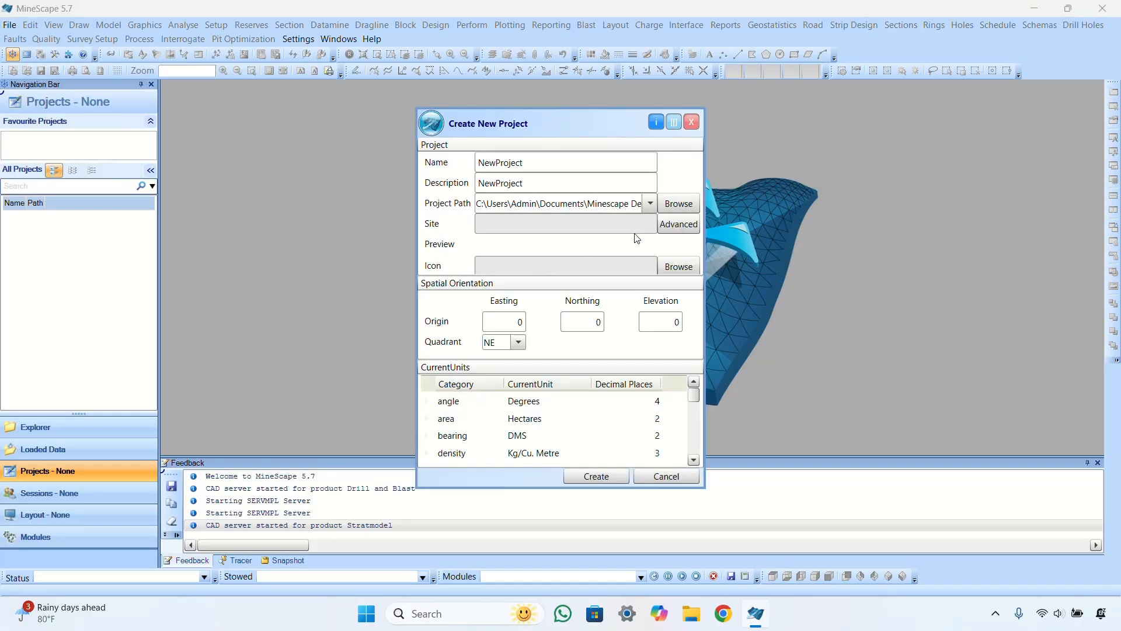
left_click(679, 203)
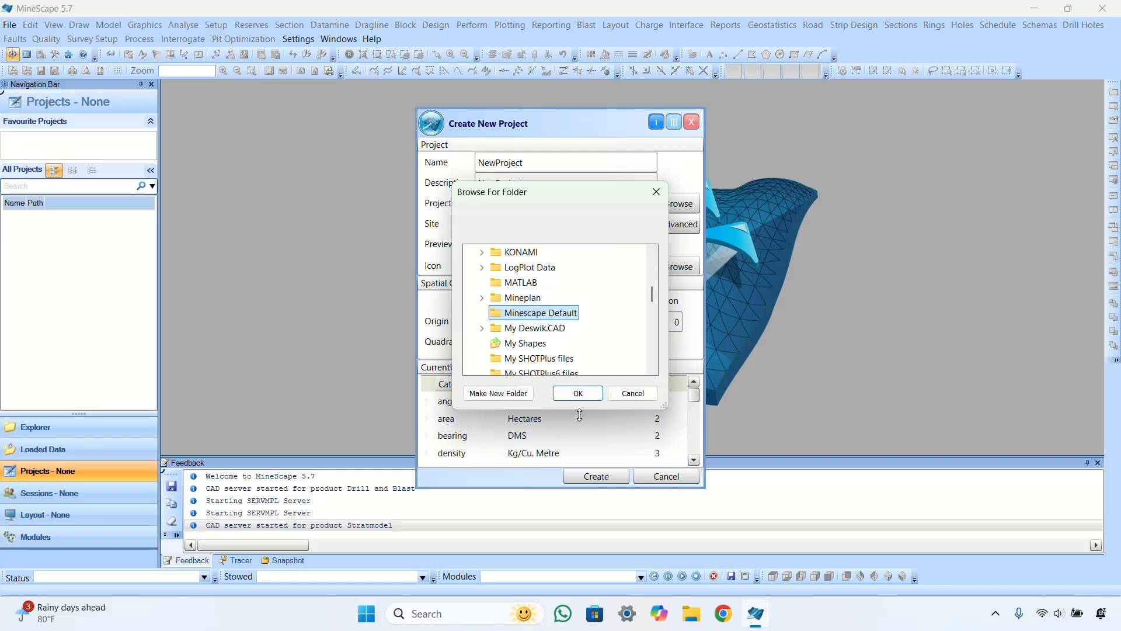
left_click(579, 393)
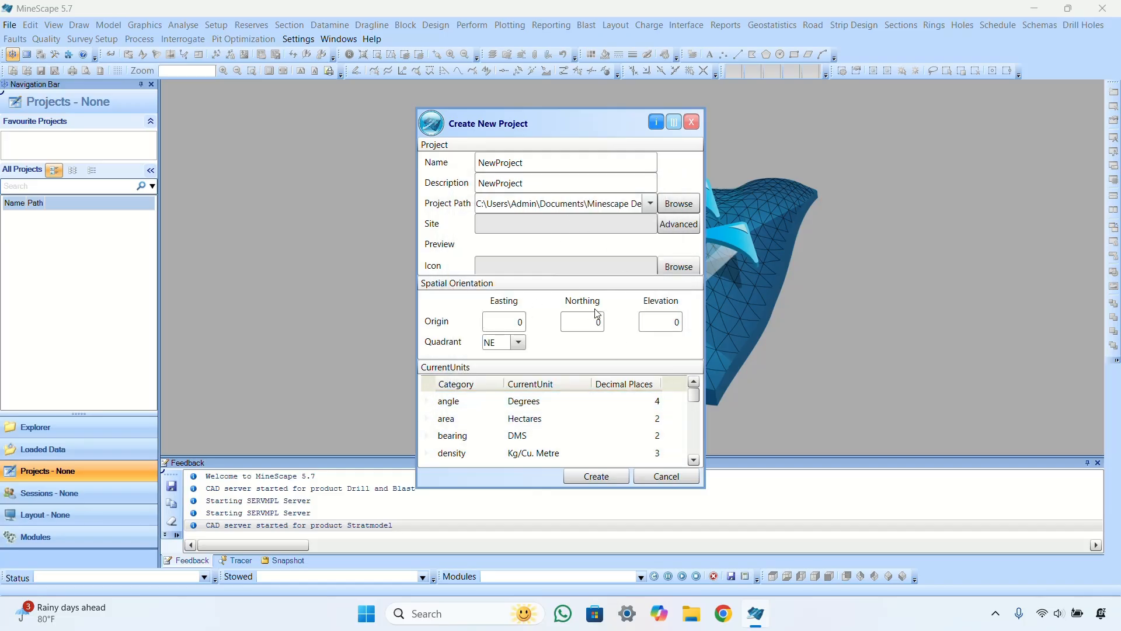
left_click(593, 478)
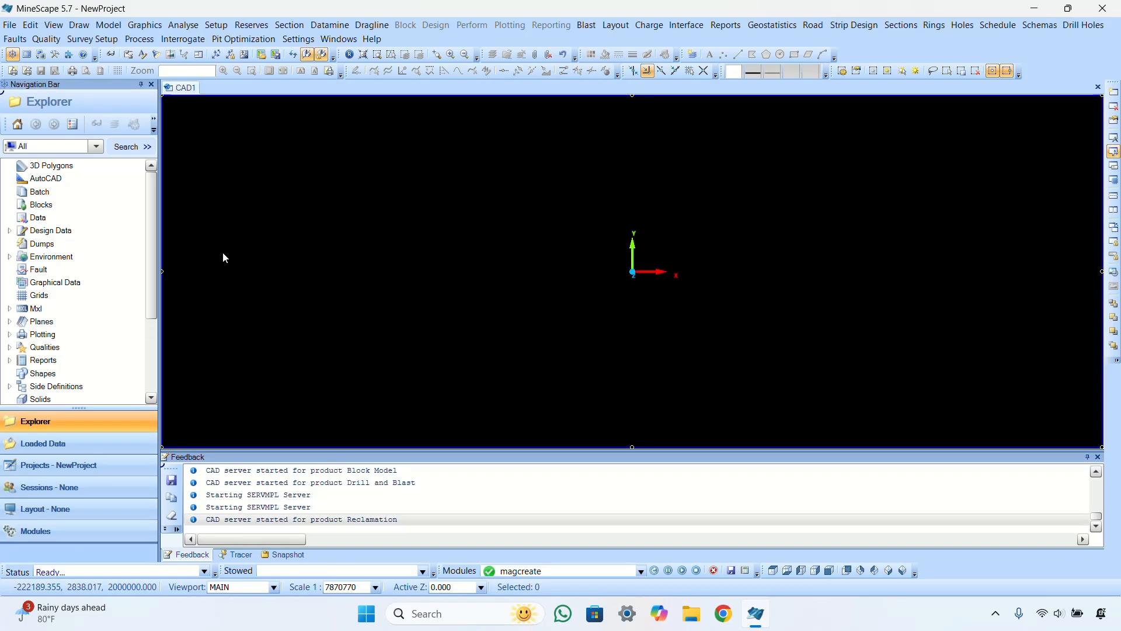
Step: Under Design Data, add layer 'asdsa' to the surface design file and open it for editing
left_click(9, 231)
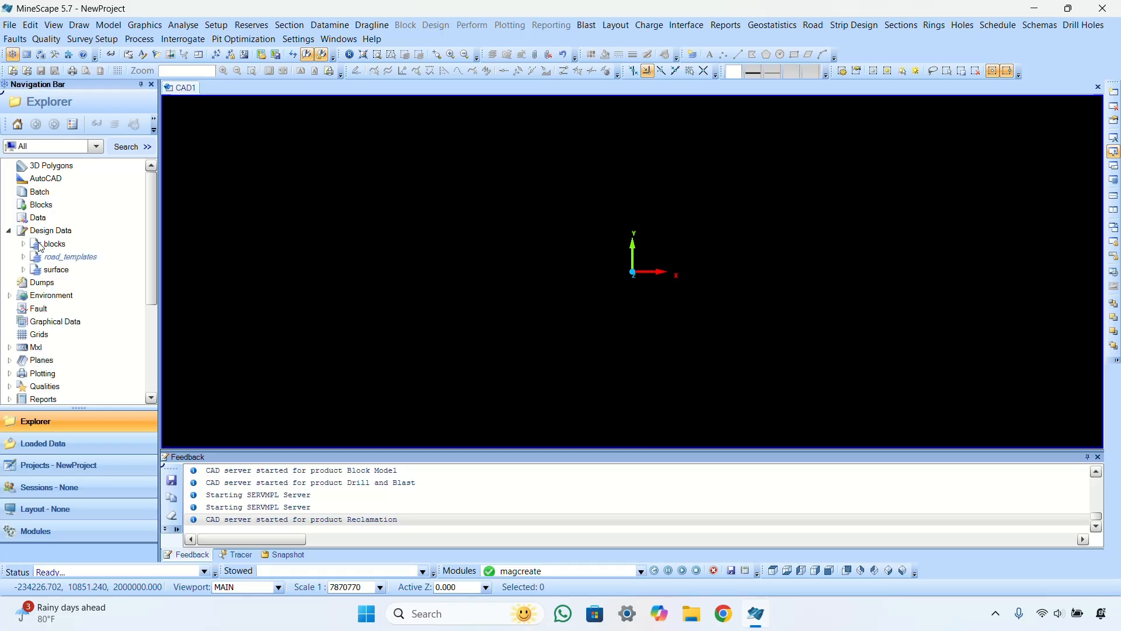
left_click(56, 270)
right_click(57, 272)
left_click(98, 285)
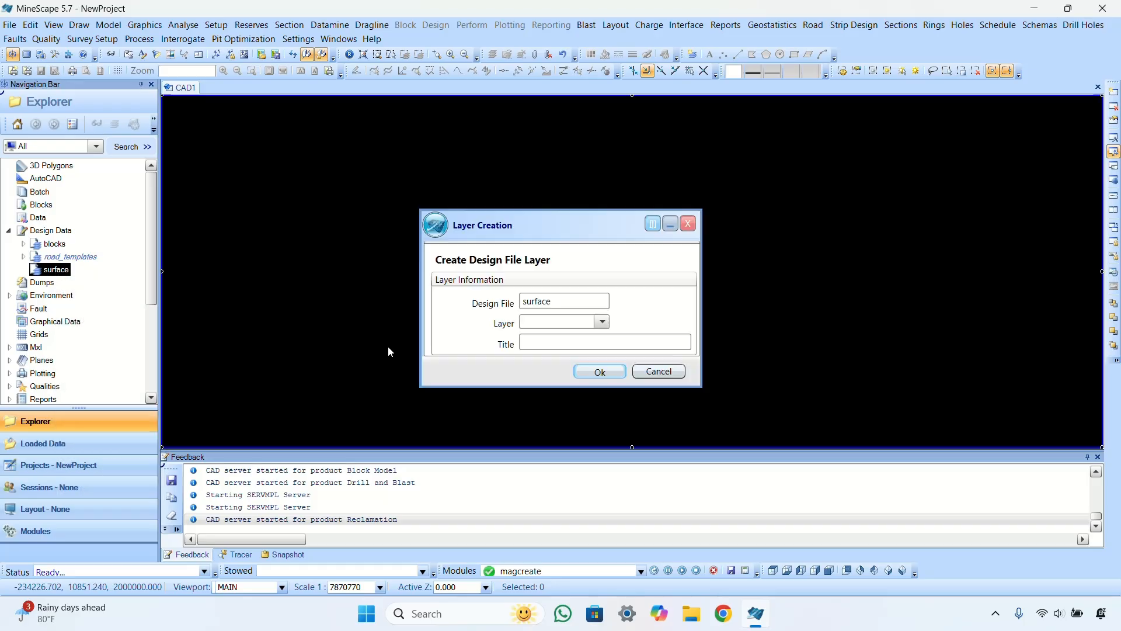
left_click(570, 326)
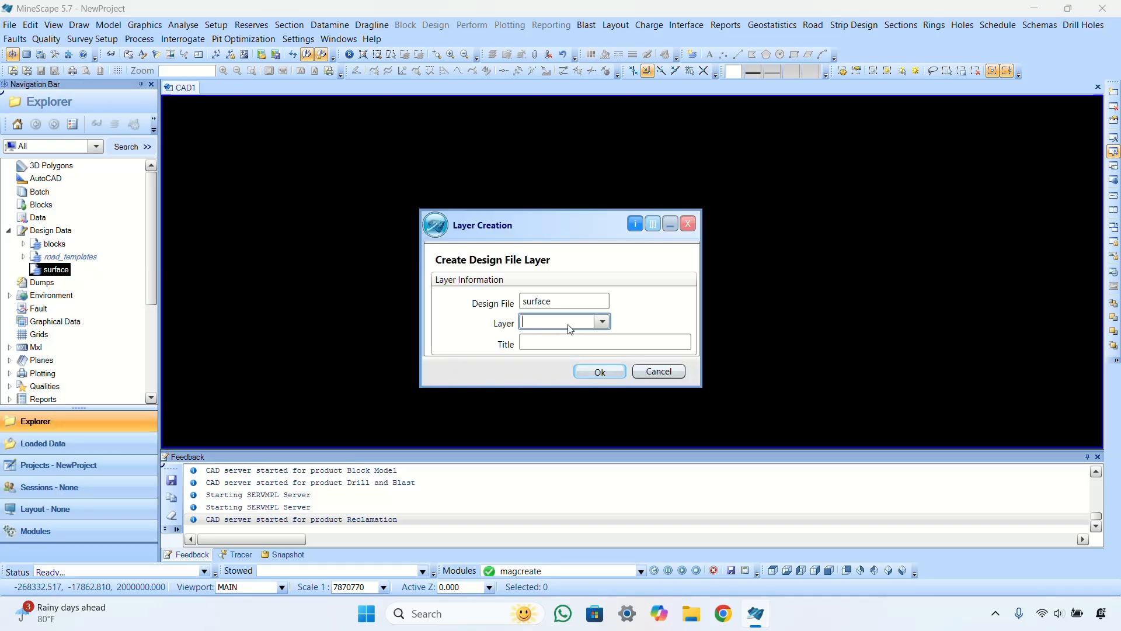
type("asdsa")
left_click(594, 372)
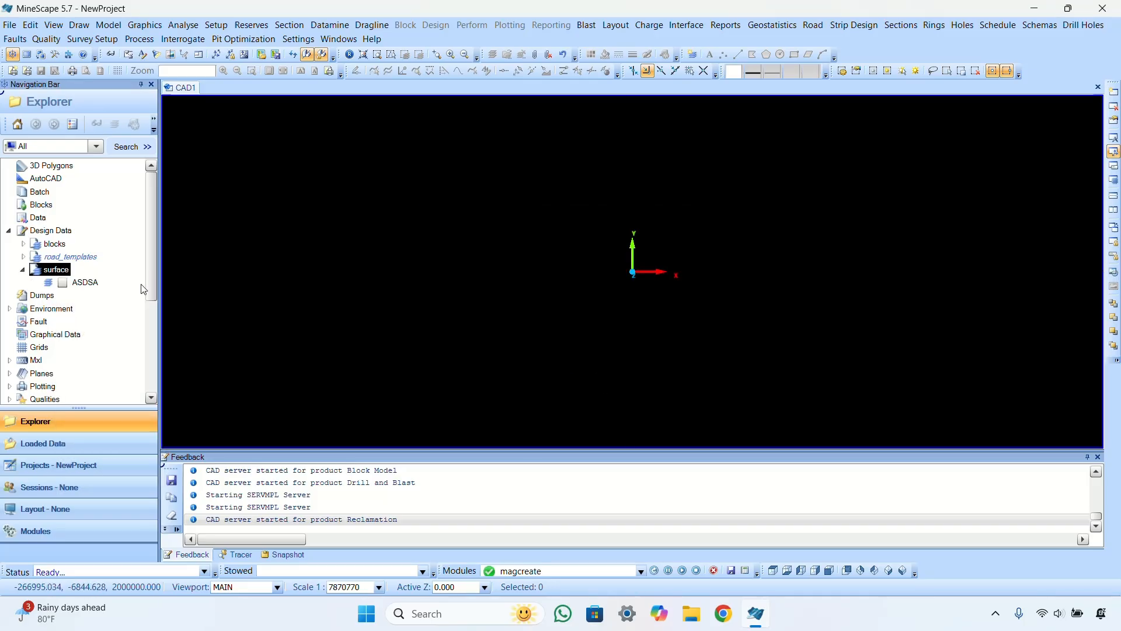
right_click(87, 284)
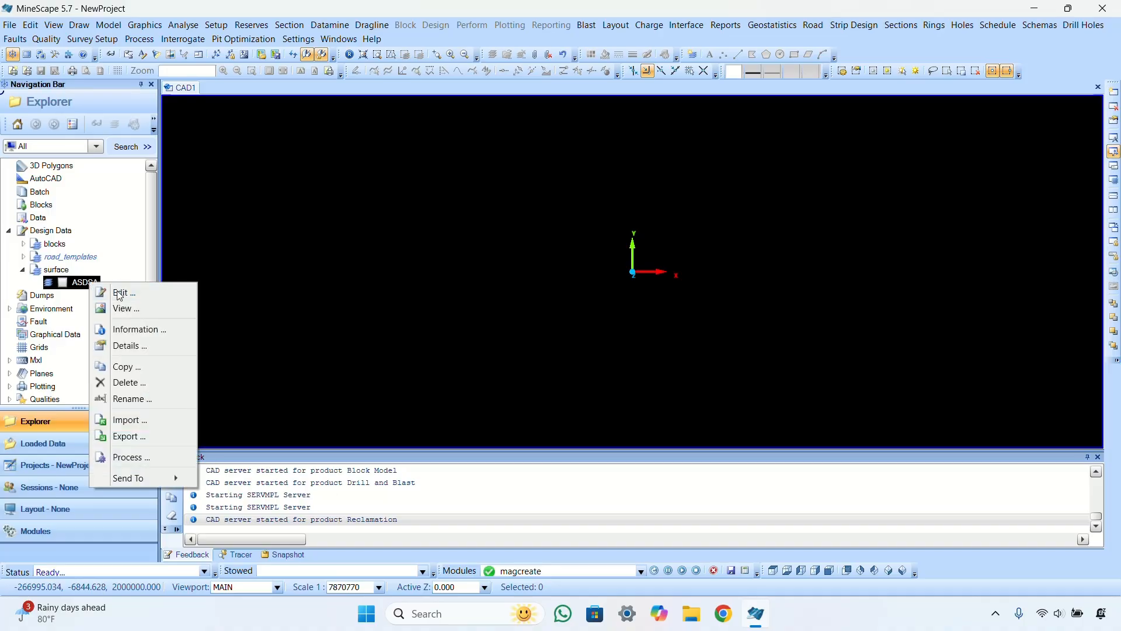
left_click(121, 292)
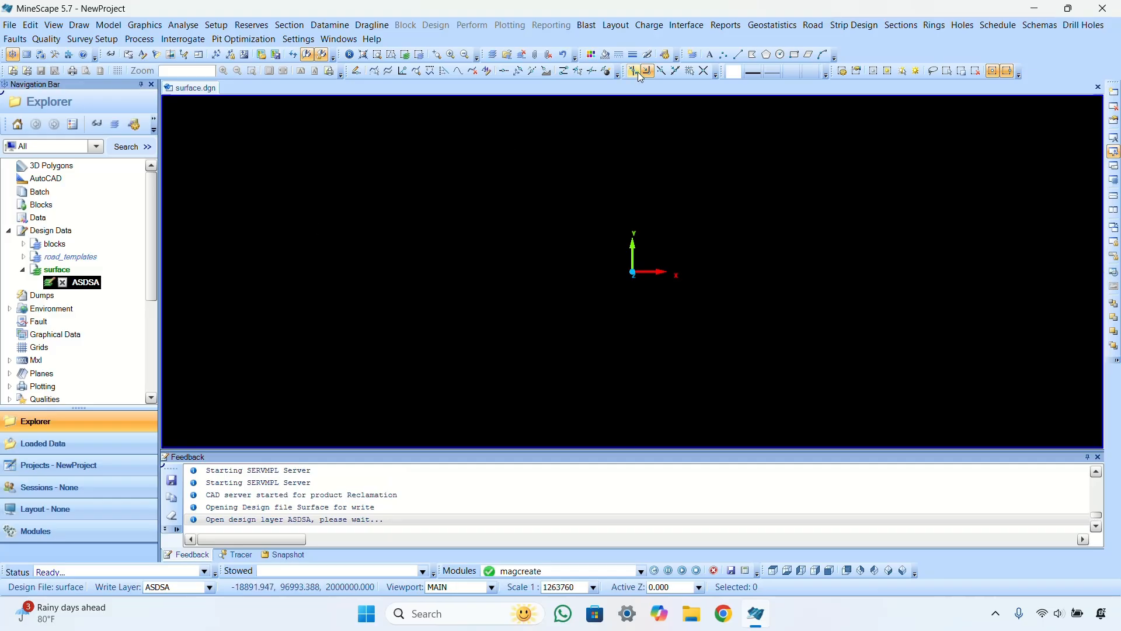
Step: Draw a five-vertex polygon with the Polygon tool and finish it with Q
left_click(753, 55)
left_click(489, 188)
left_click(693, 208)
left_click(664, 295)
left_click(516, 276)
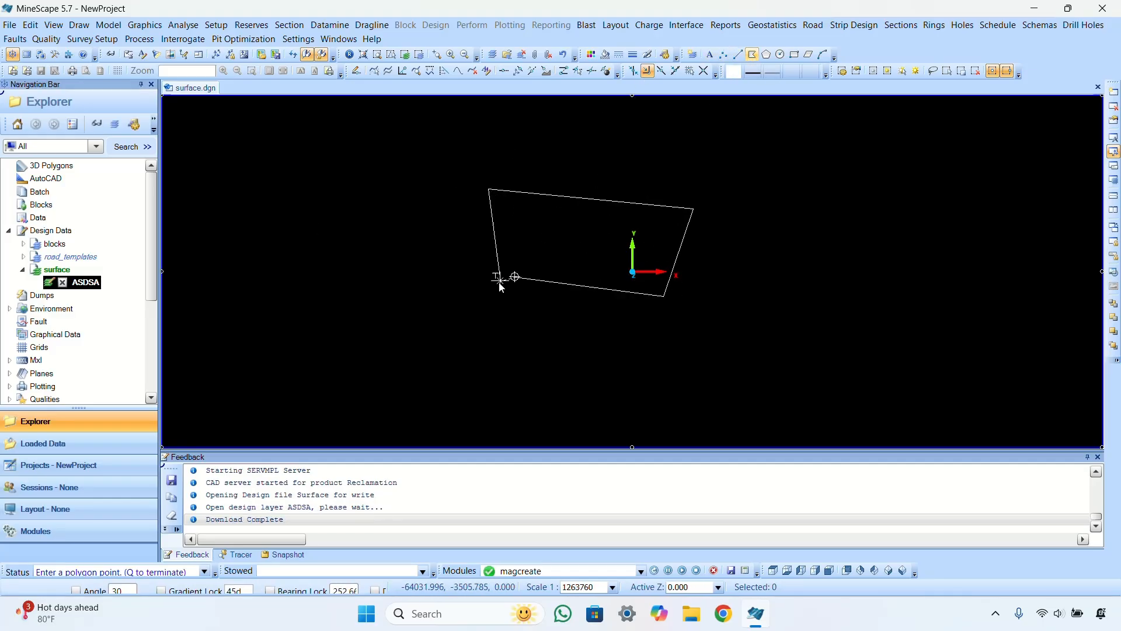
middle_click_drag(410, 296, 355, 258)
left_click(355, 257)
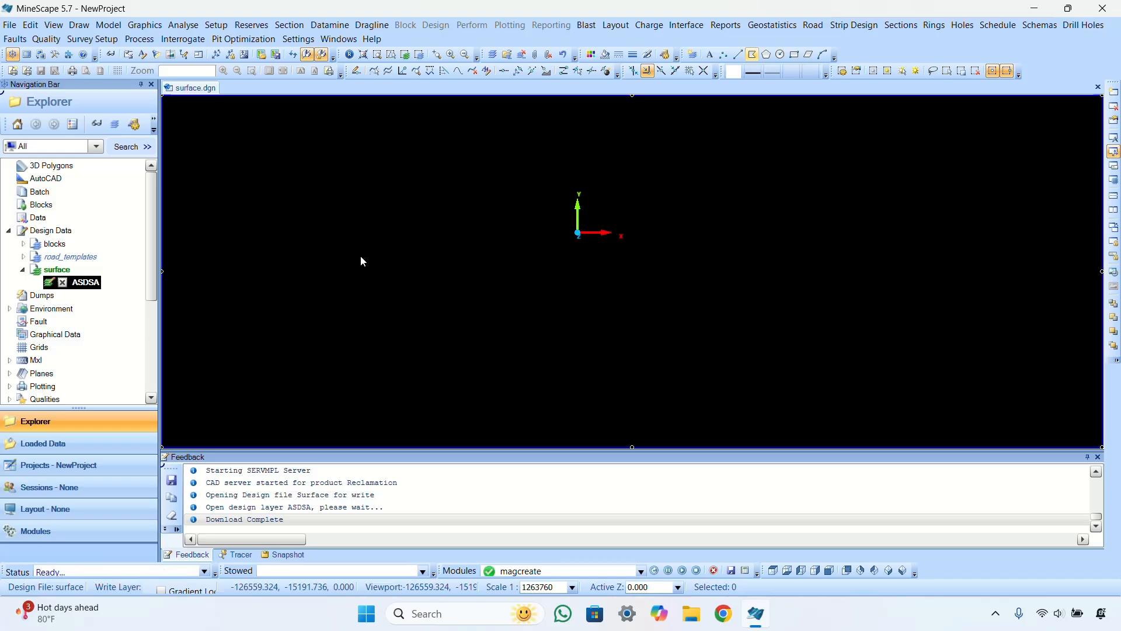
scroll(477, 208, "down", 1)
scroll(477, 208, "up", 1)
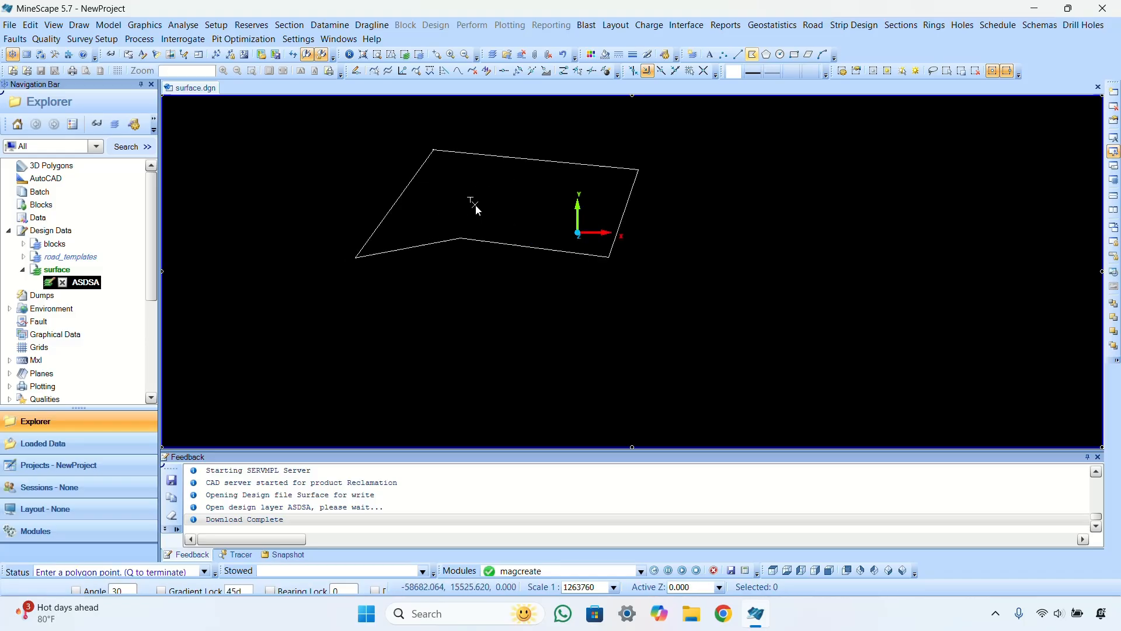
key("q")
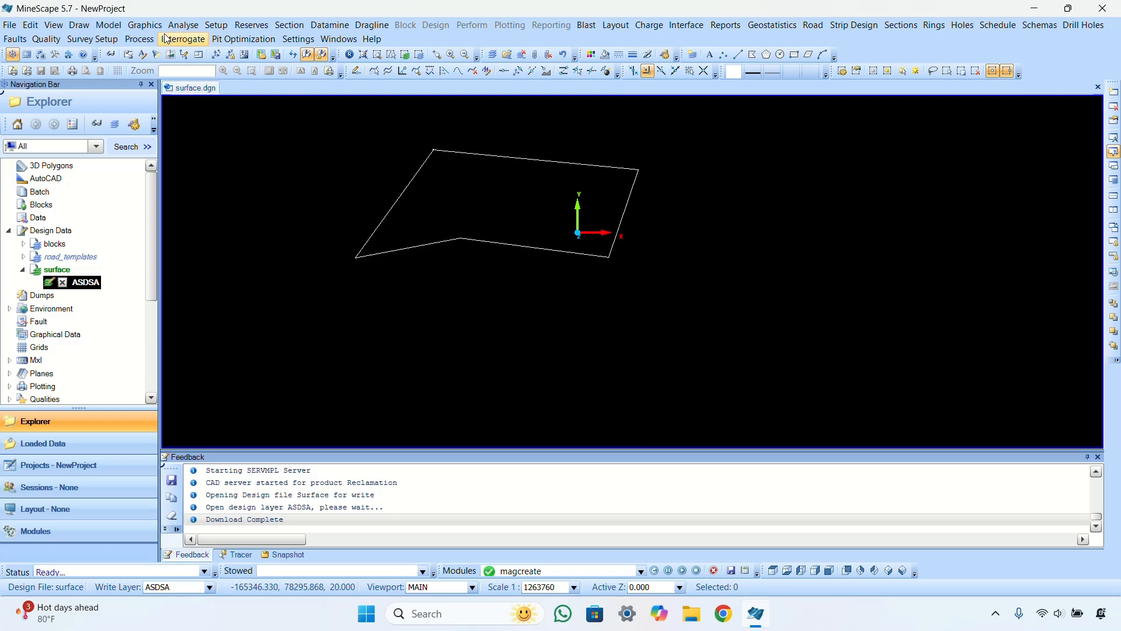
Step: Try the Reserves > Graphics command, then minimize MineScape to show the browser
left_click(144, 25)
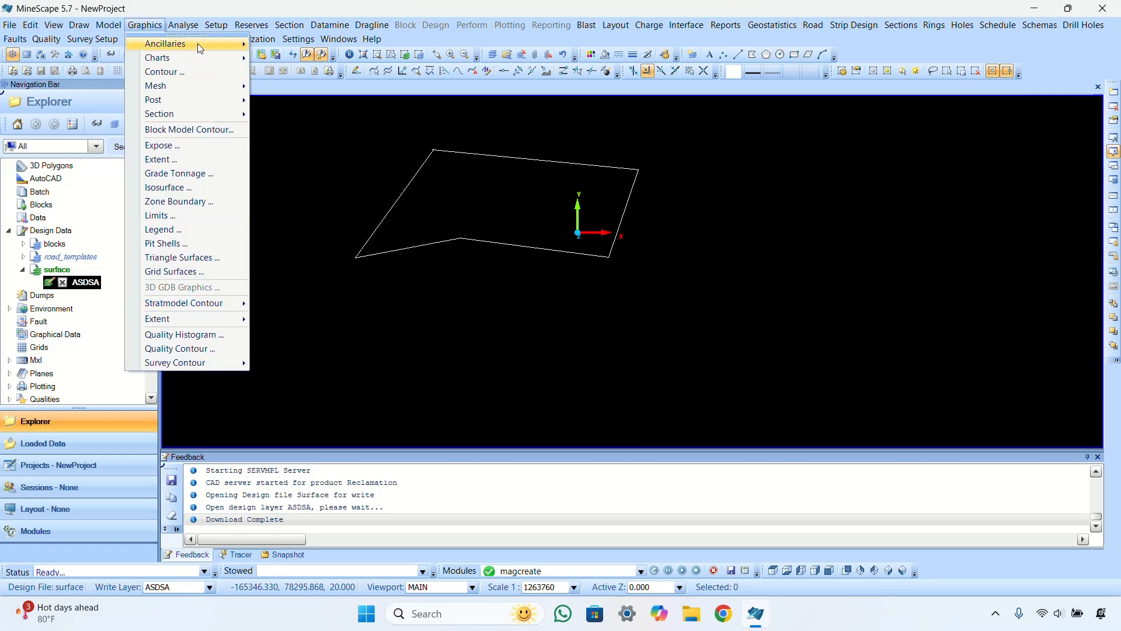
left_click(146, 25)
left_click(251, 26)
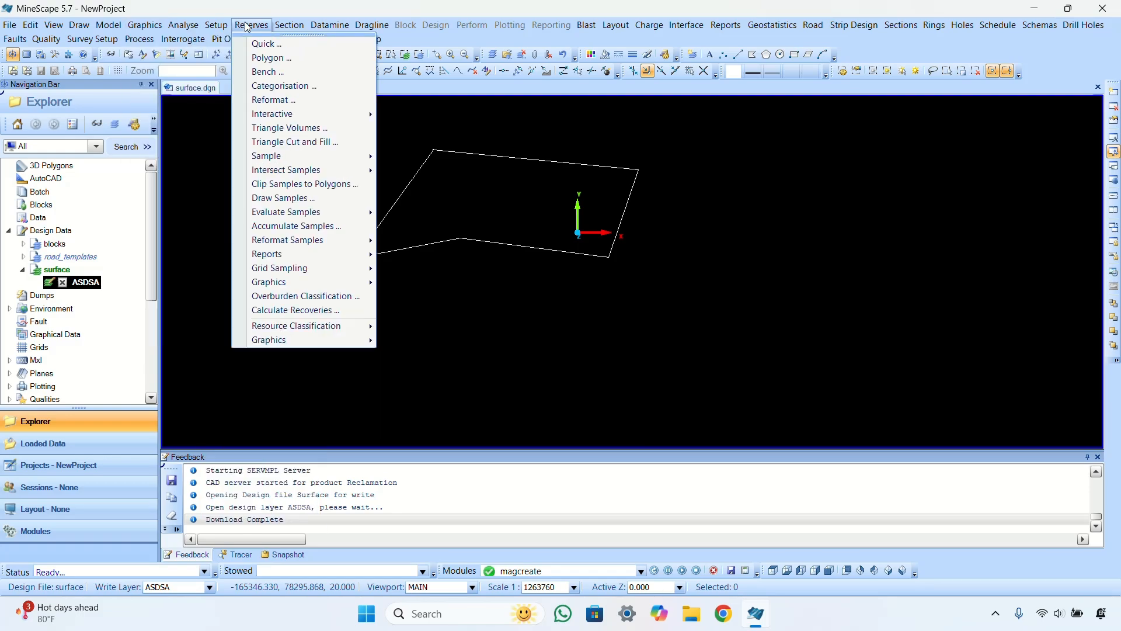
mouse_move(321, 340)
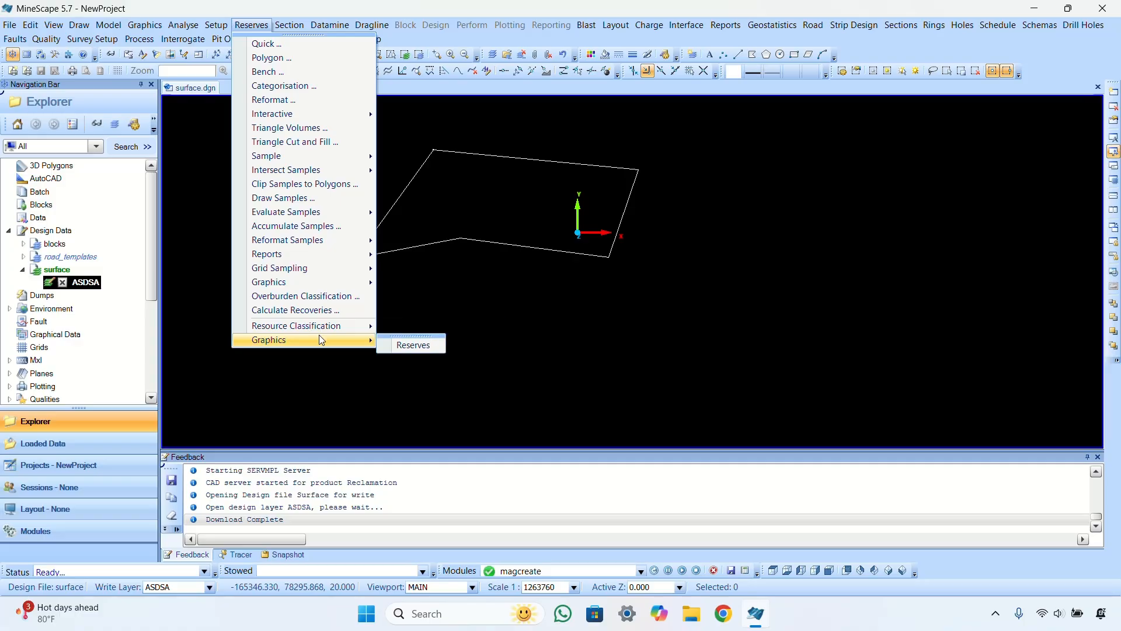
left_click(409, 346)
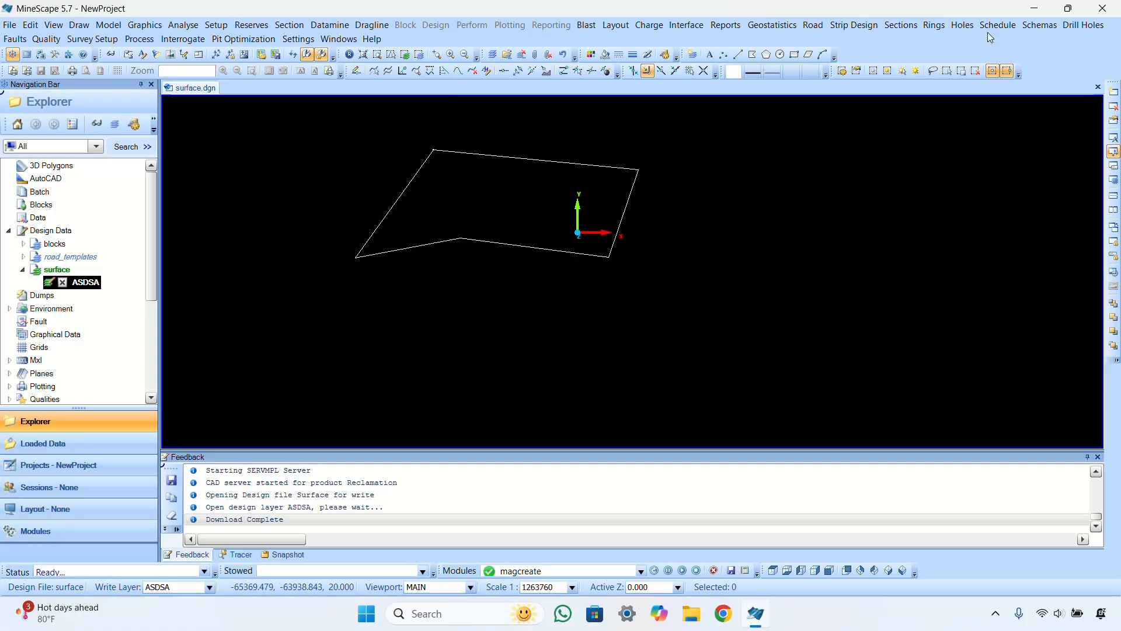
left_click(1035, 8)
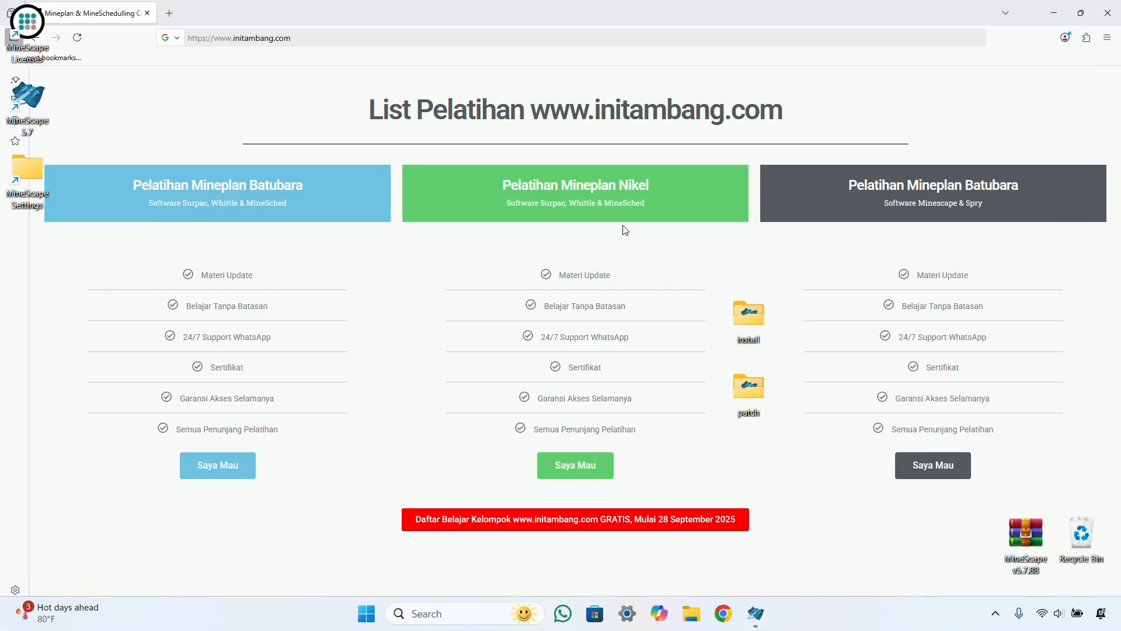